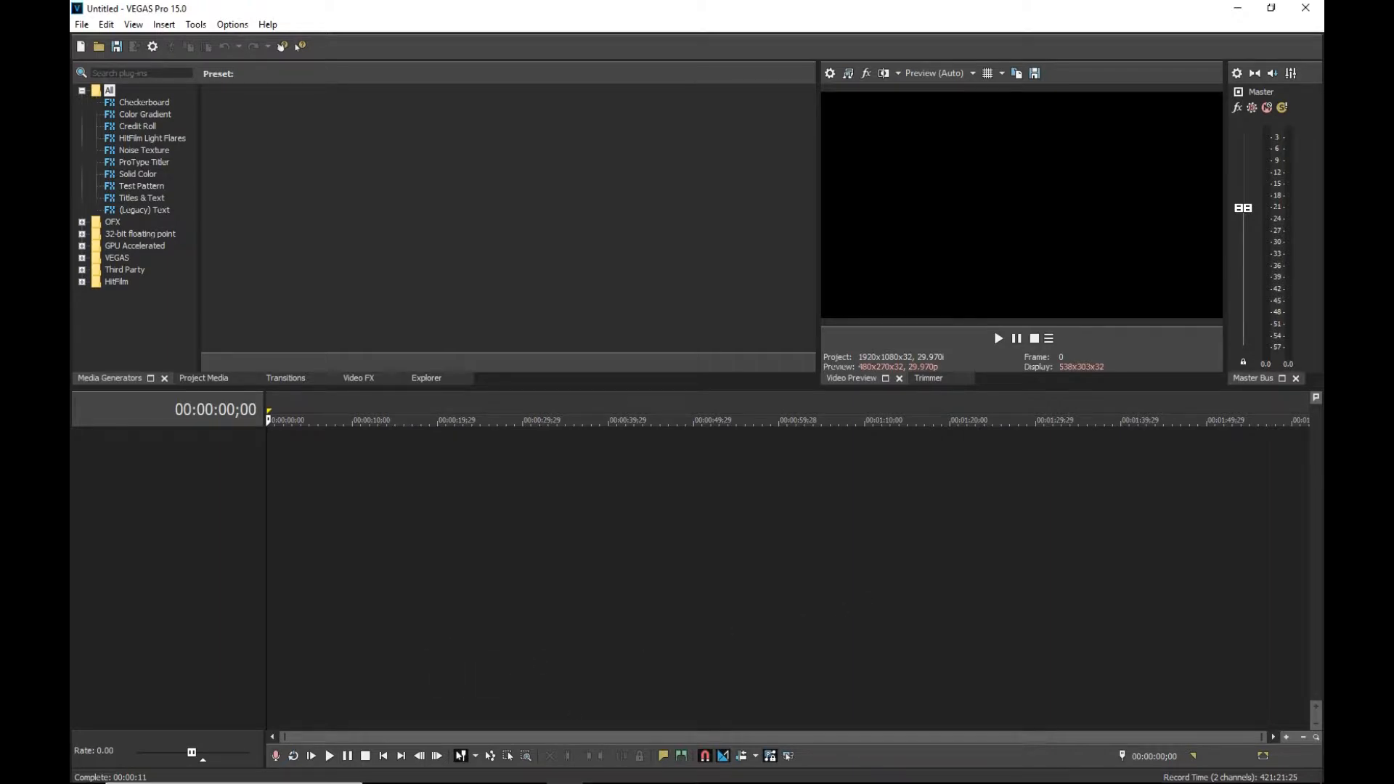
- Move the intro clip and its audio to the very start of the timeline
mouse_move(531, 779)
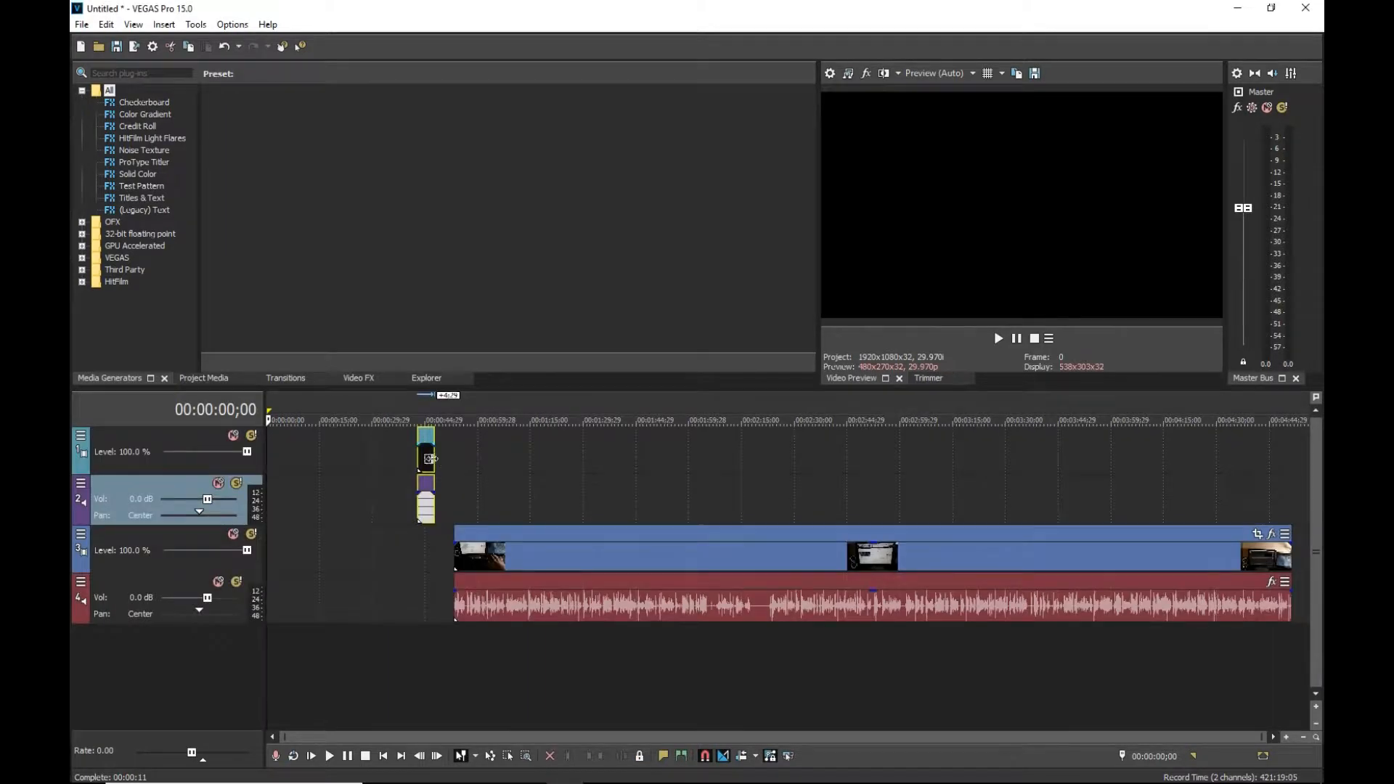
click(425, 419)
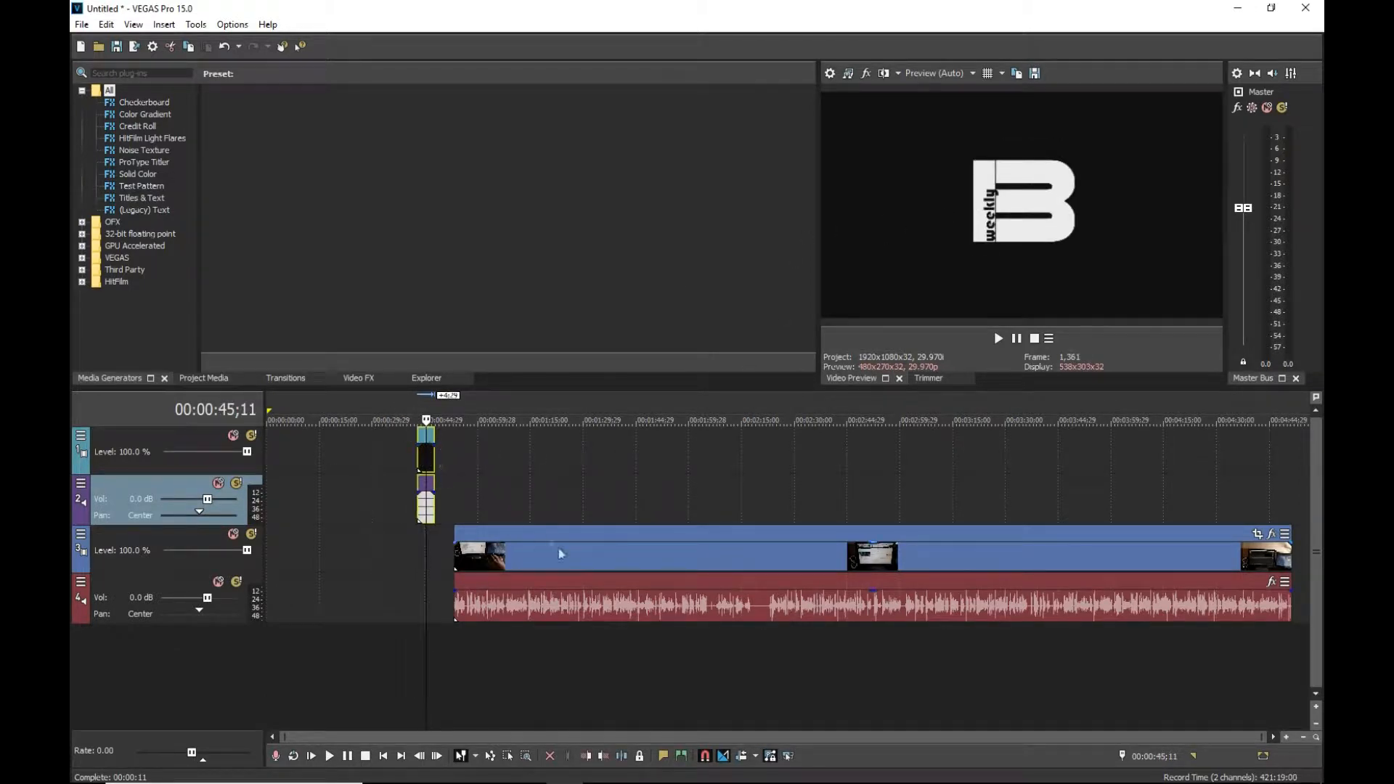
drag(426, 430, 514, 461)
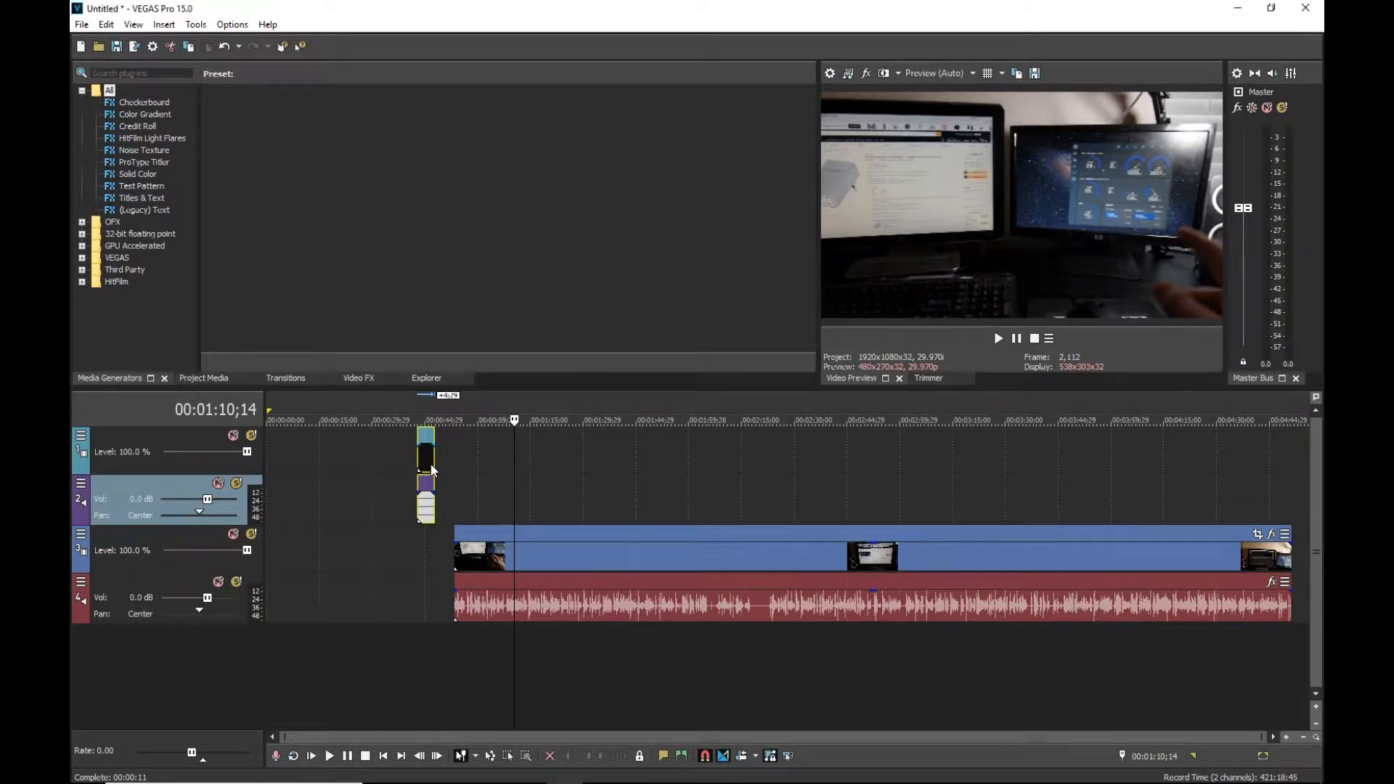
drag(429, 441, 278, 456)
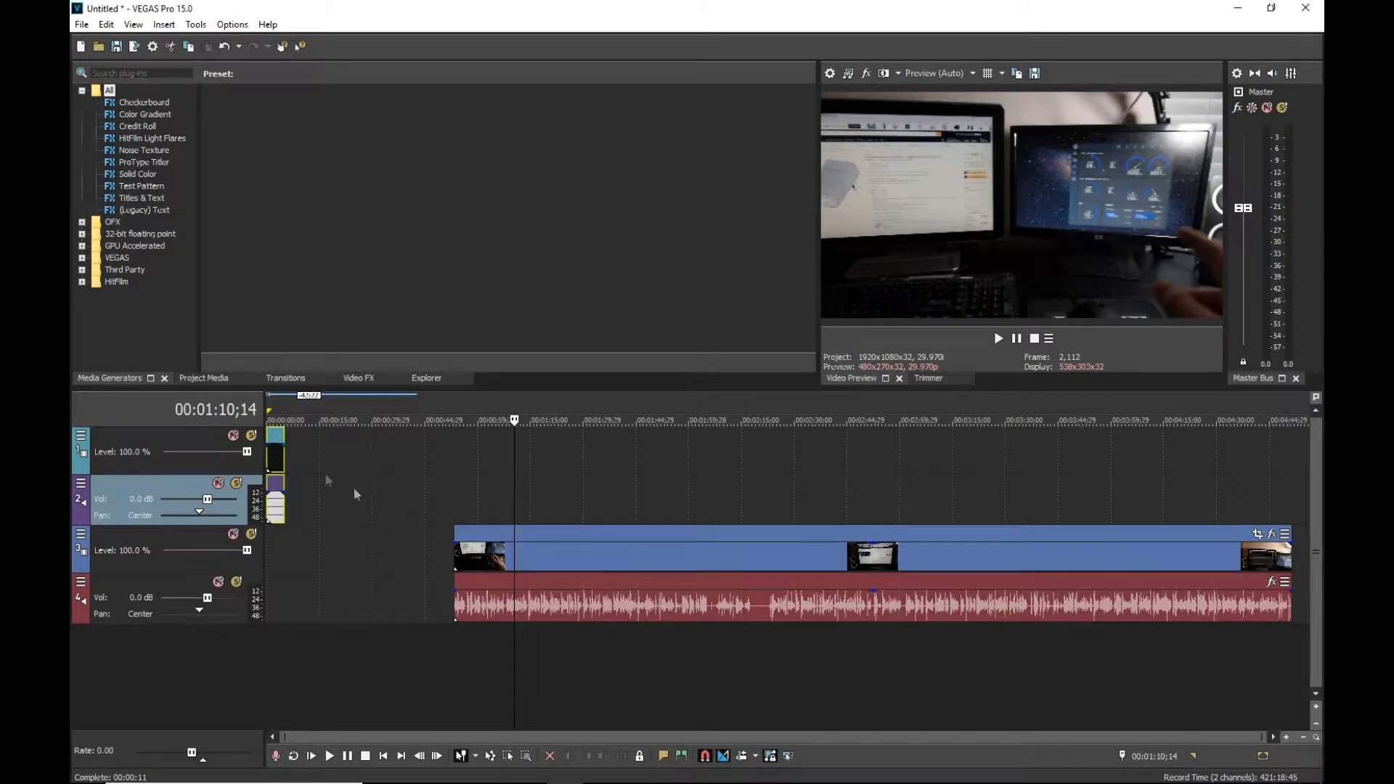
- Move the main video and its audio onto the intro's tracks, butted directly against the end of the intro
drag(543, 539, 372, 450)
scroll(350, 549, up, 5)
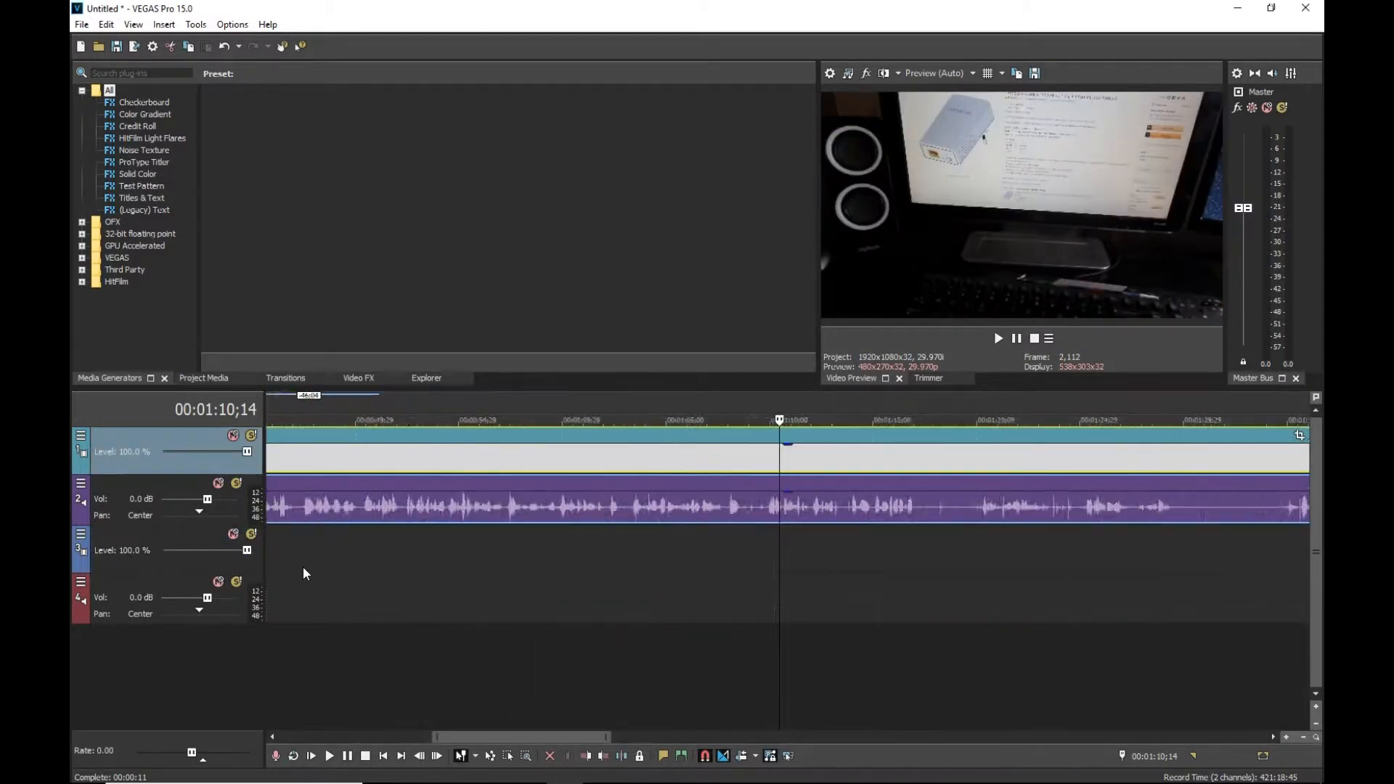
drag(782, 618, 265, 589)
scroll(445, 605, down, 6)
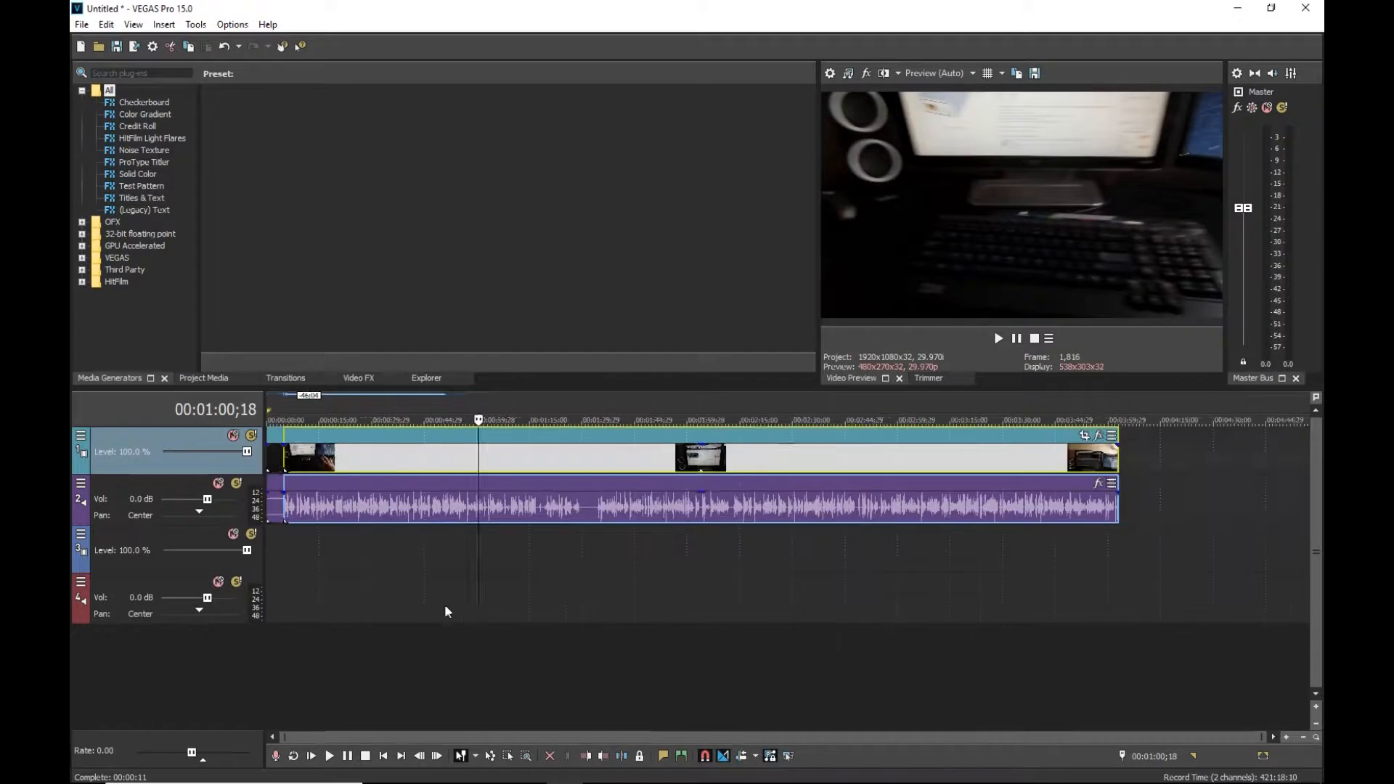
- Return to the project start and place the music on the empty fourth track, beginning at 00:00:00;00
click(474, 579)
key(Home)
scroll(281, 569, up, 4)
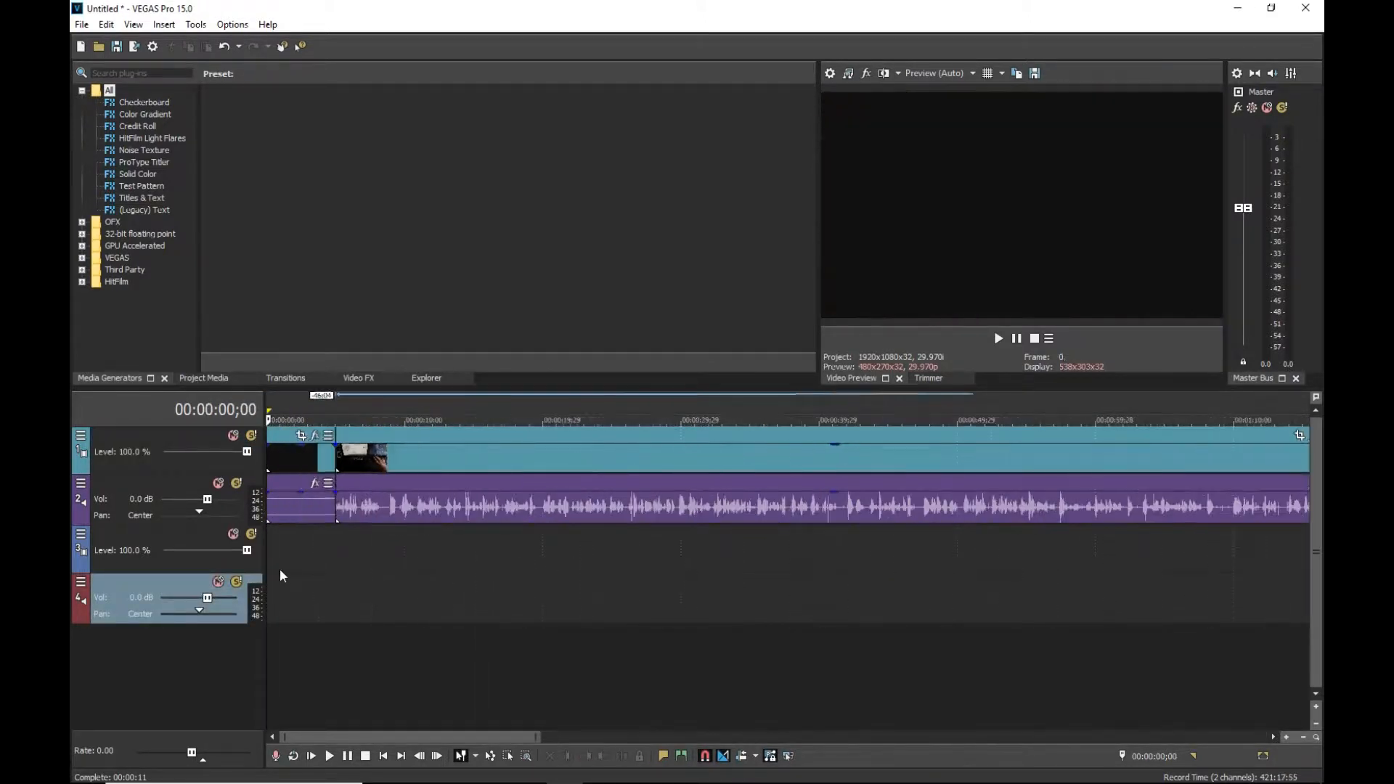
scroll(280, 568, up, 6)
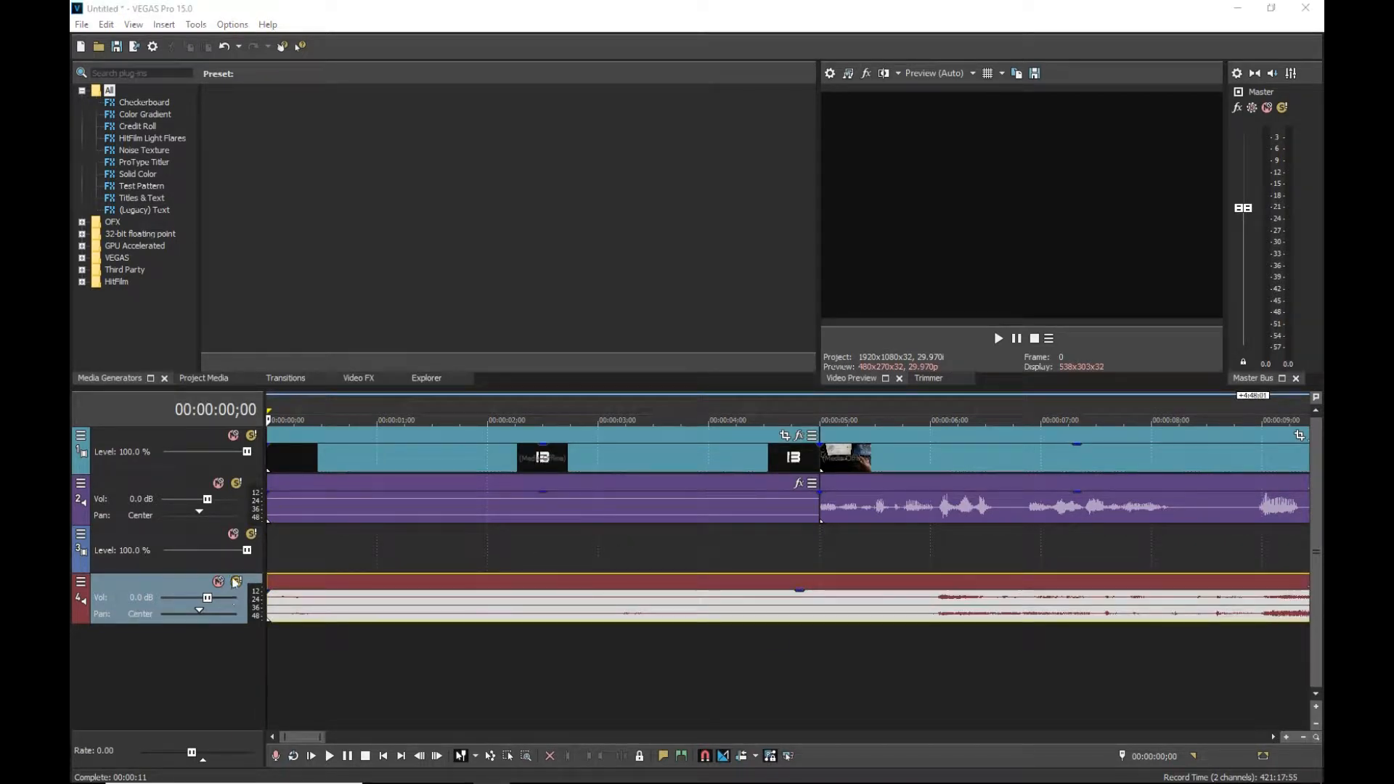
- Play the opening with the music track soloed and unsoloed to compare its loudness with the voice, and return to the start
click(236, 582)
click(328, 756)
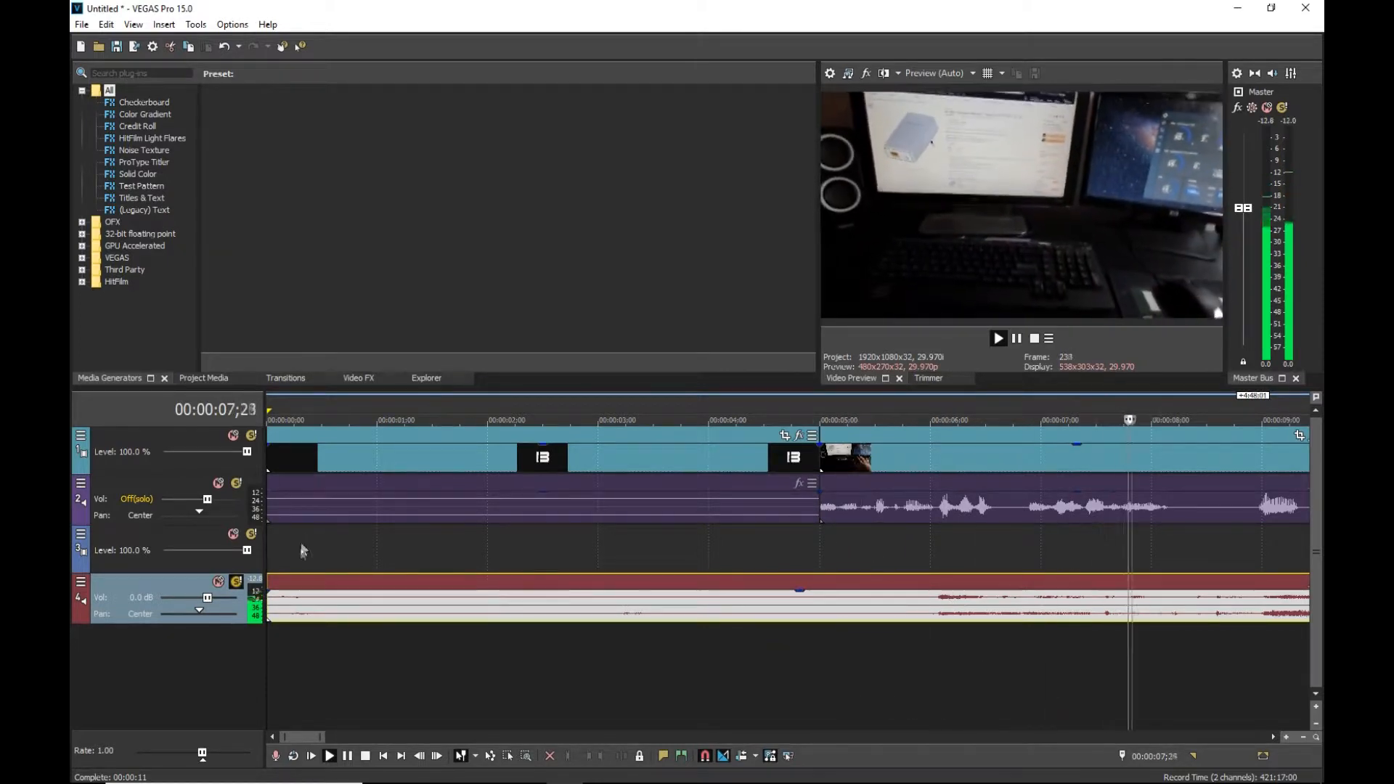
click(236, 581)
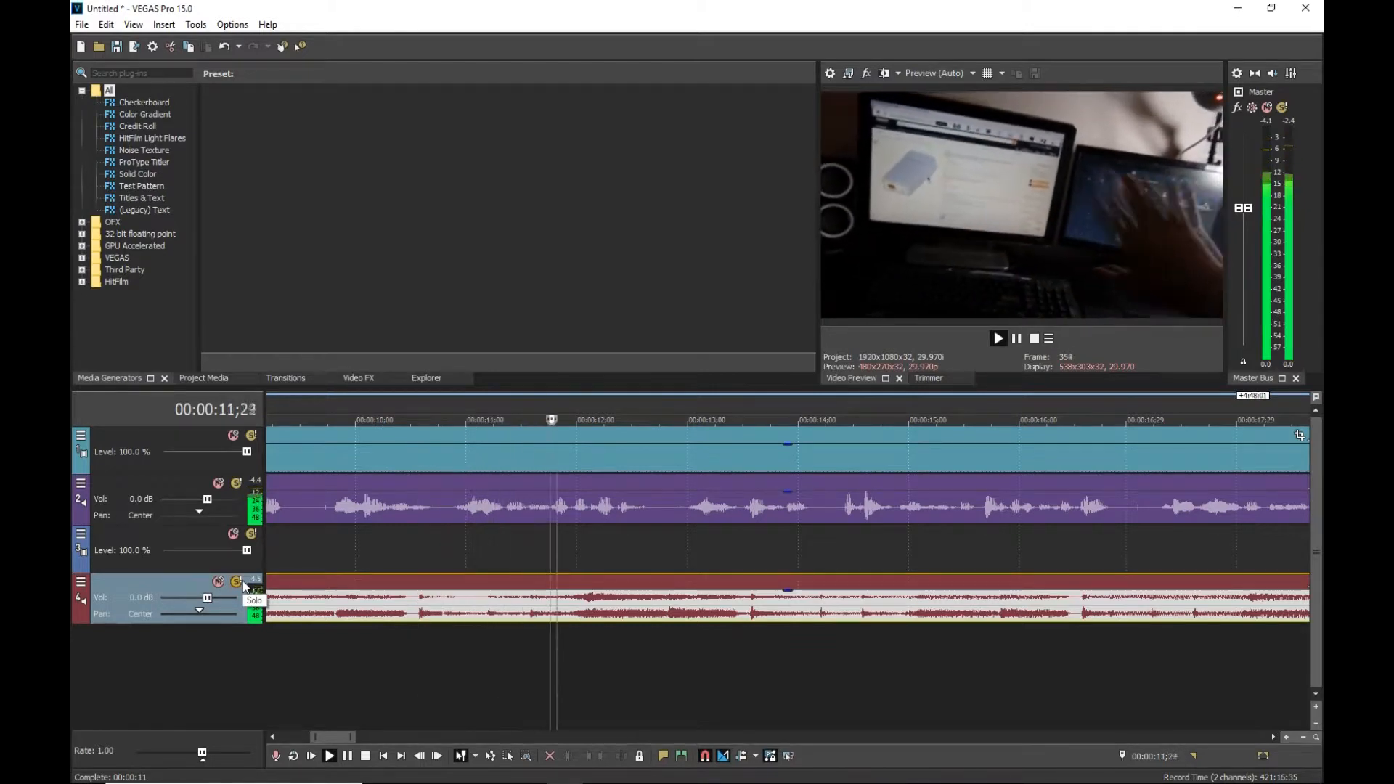
click(236, 582)
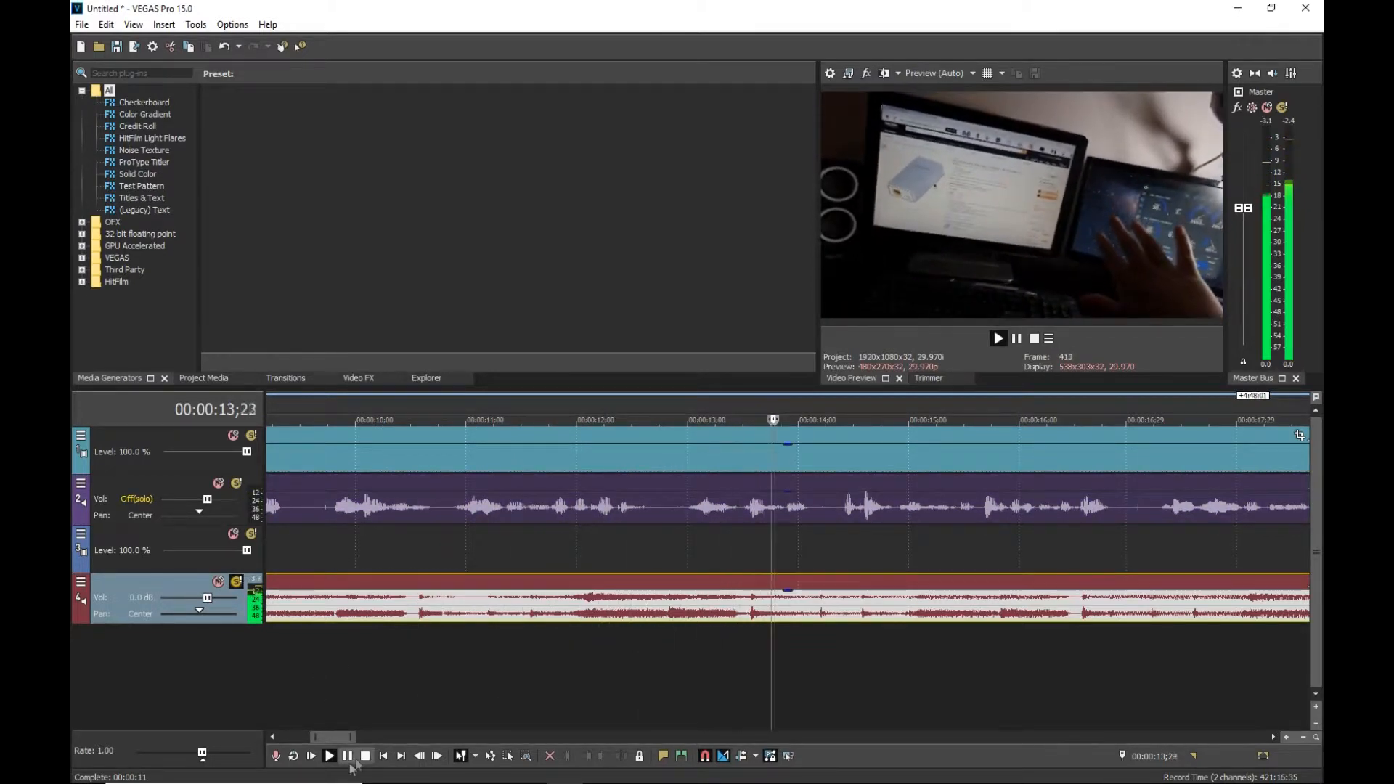
key(space)
drag(842, 420, 661, 419)
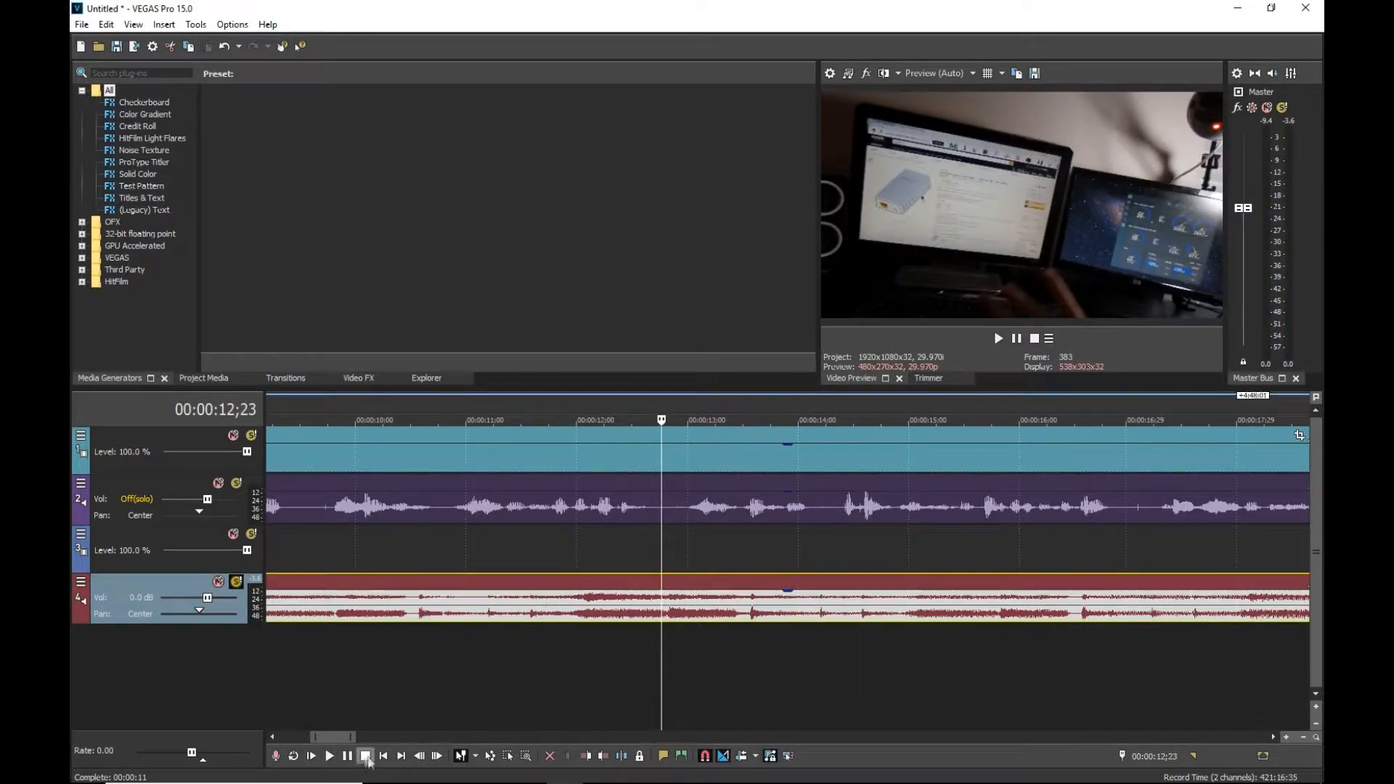
click(383, 756)
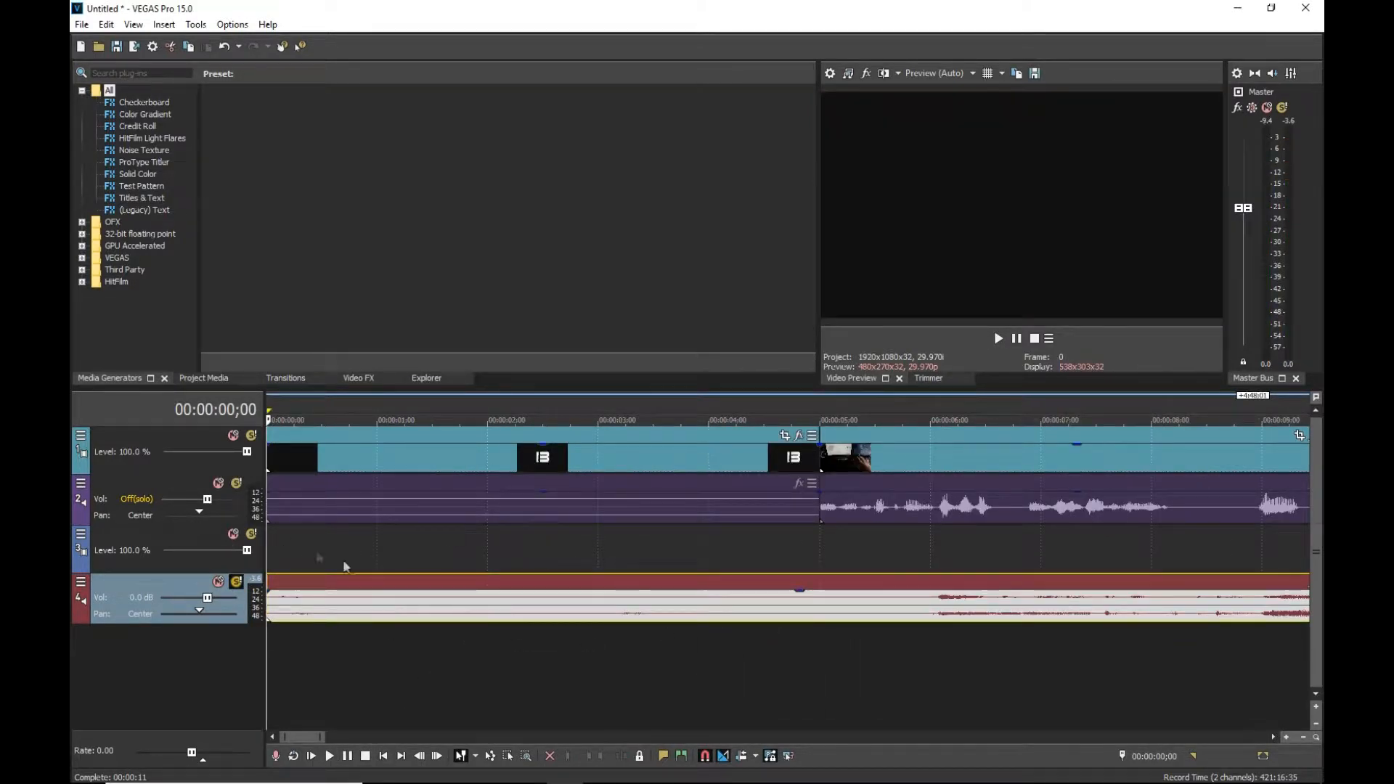
- Insert a volume envelope on the music track
right_click(74, 610)
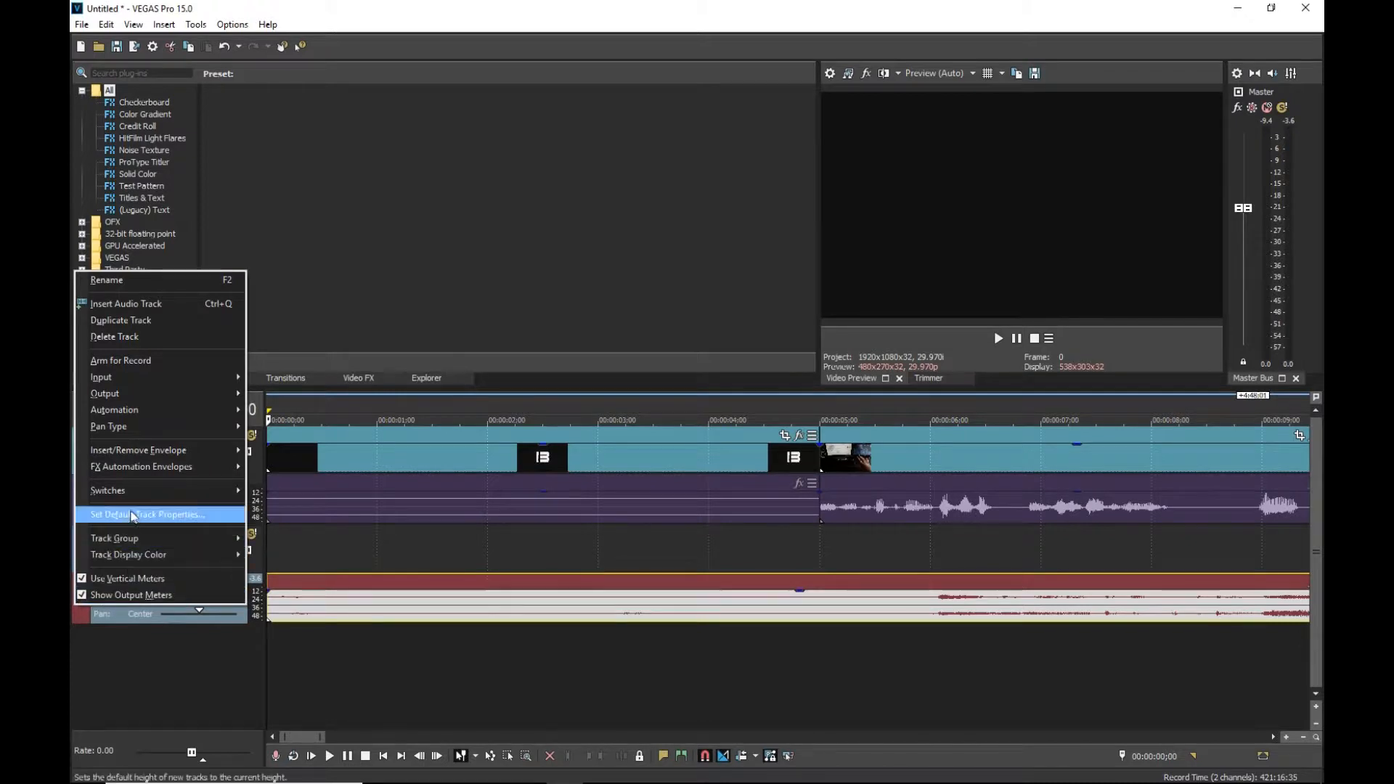
mouse_move(141, 457)
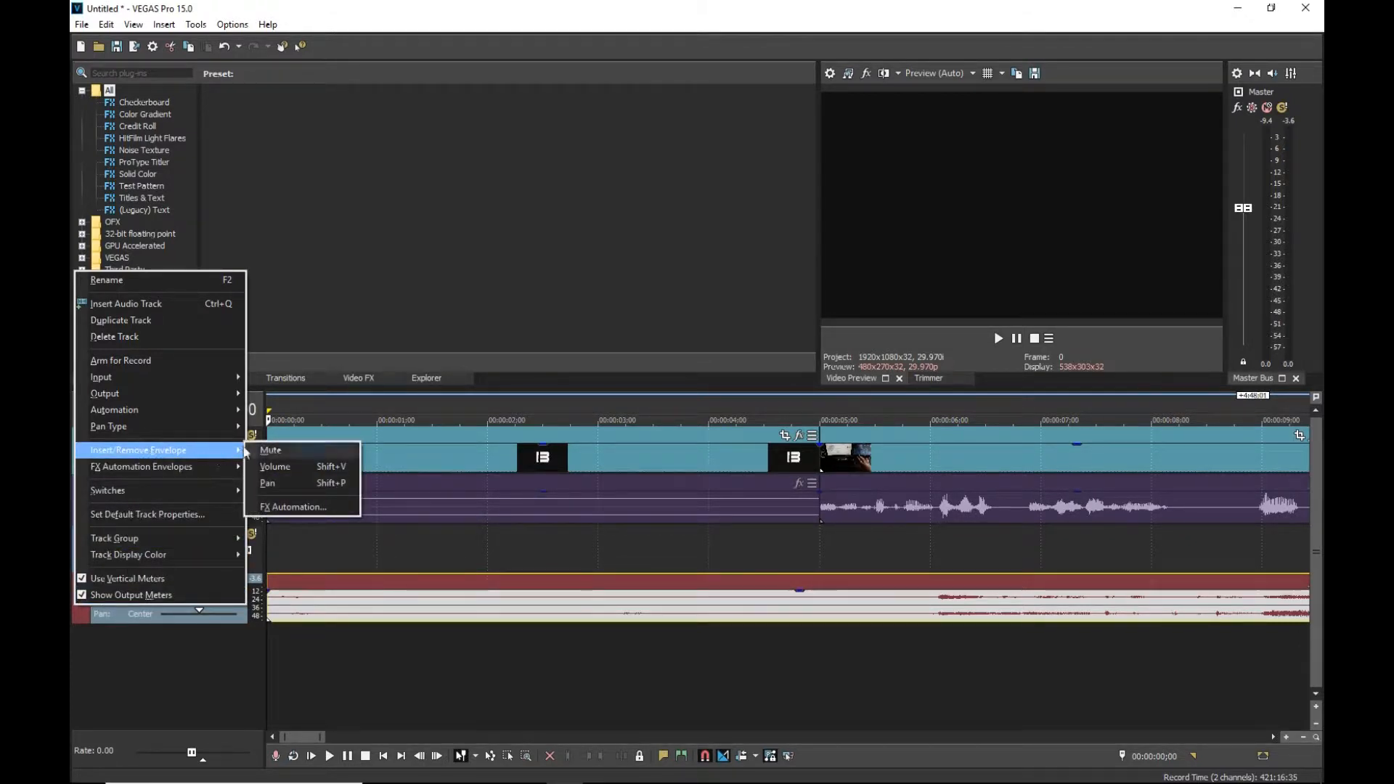
click(291, 473)
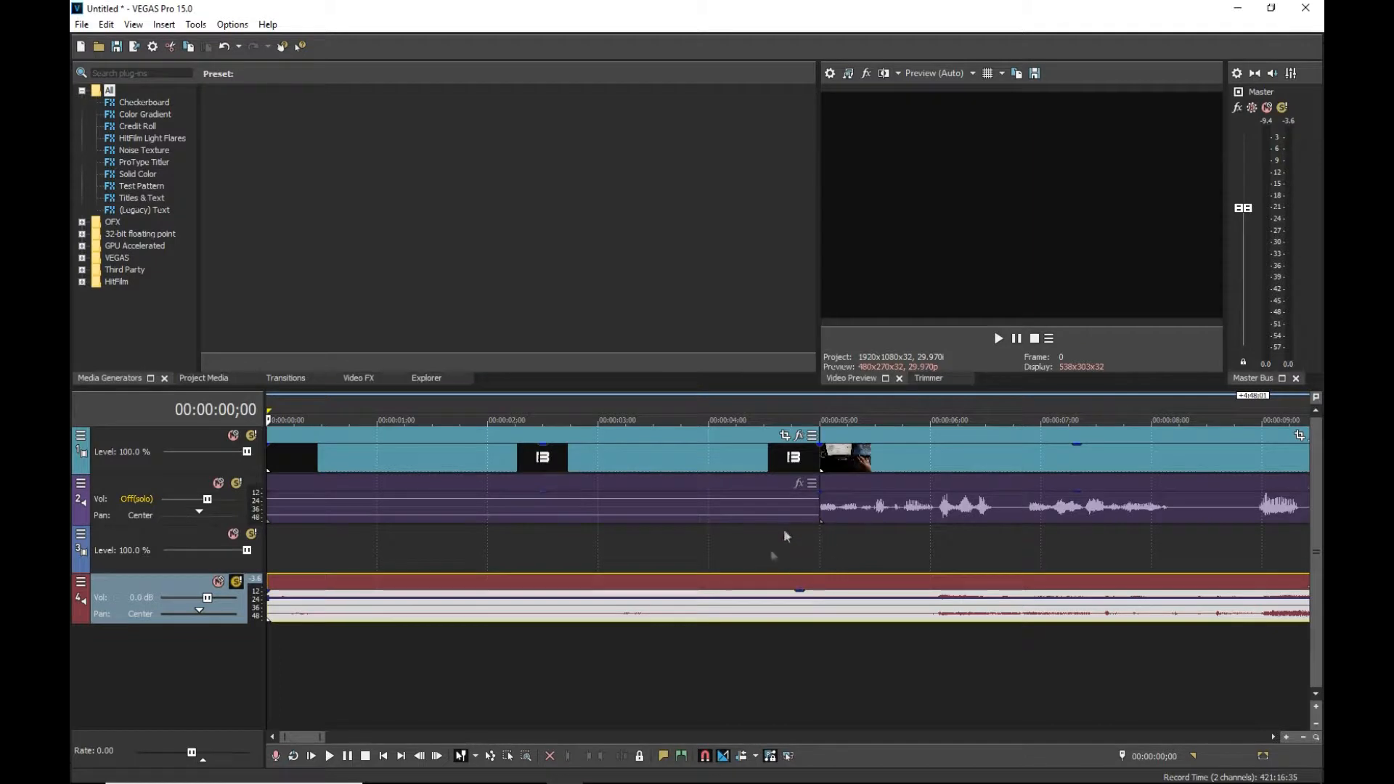
- Add a volume envelope point to the music track shortly before the intro ends, at about 00:00:04;20
scroll(824, 575, up, 2)
scroll(814, 575, down, 2)
scroll(834, 566, up, 1)
scroll(834, 566, down, 2)
drag(706, 554, 653, 564)
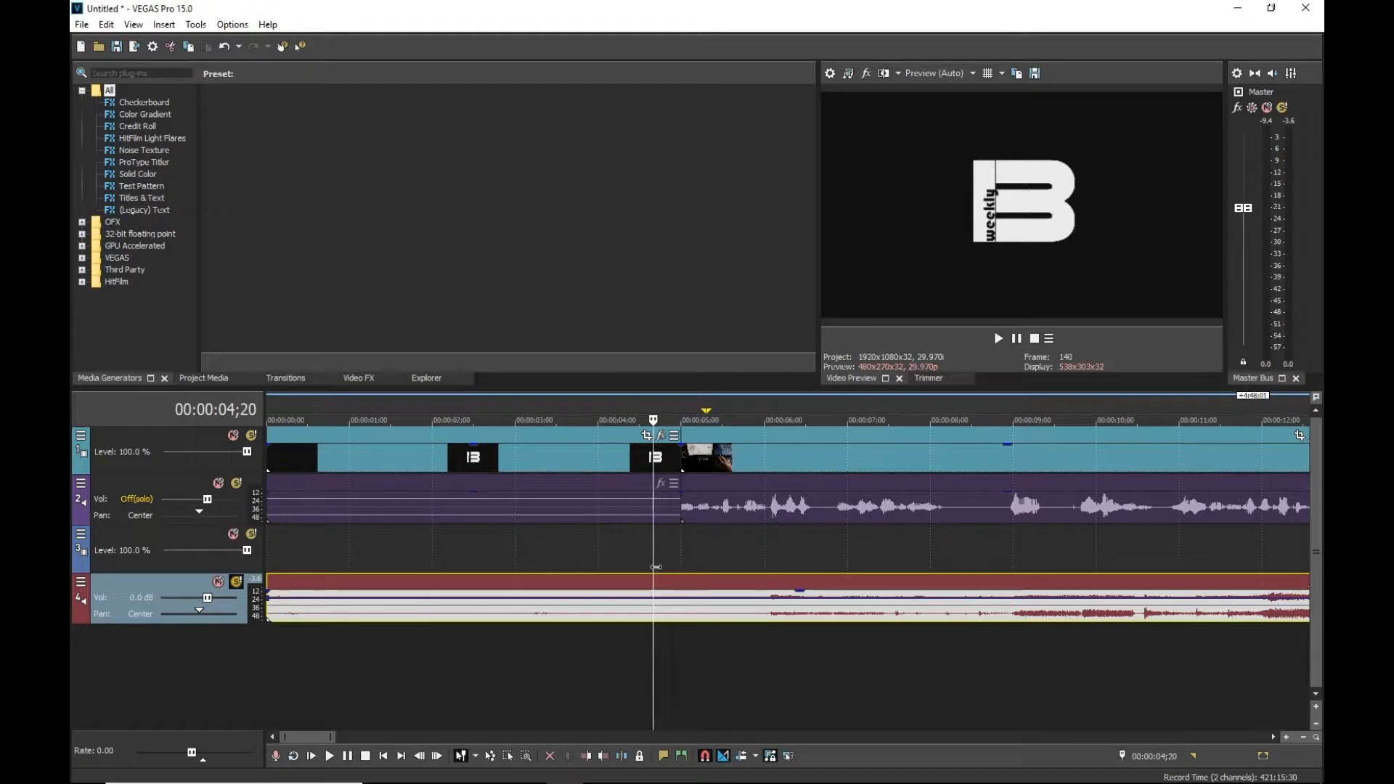
scroll(660, 570, up, 5)
scroll(813, 574, up, 3)
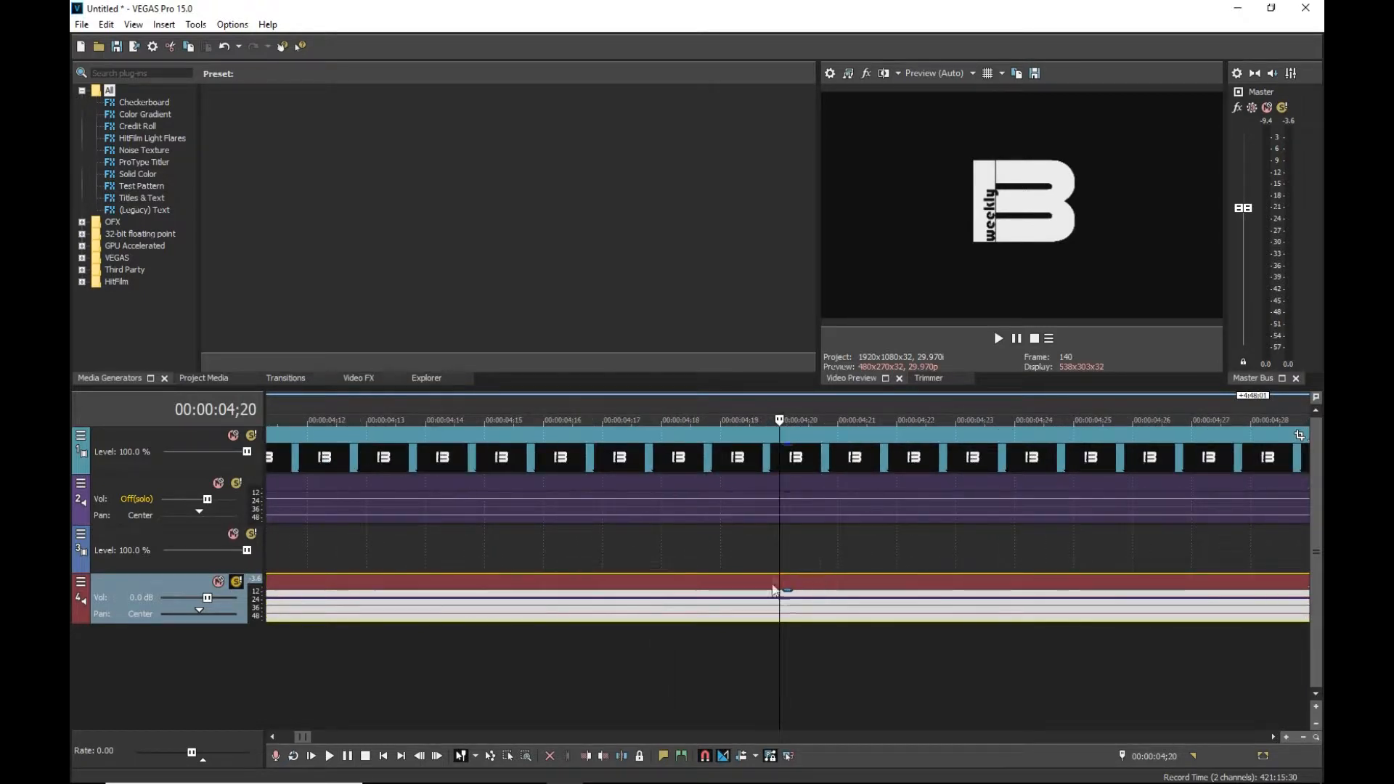
click(817, 601)
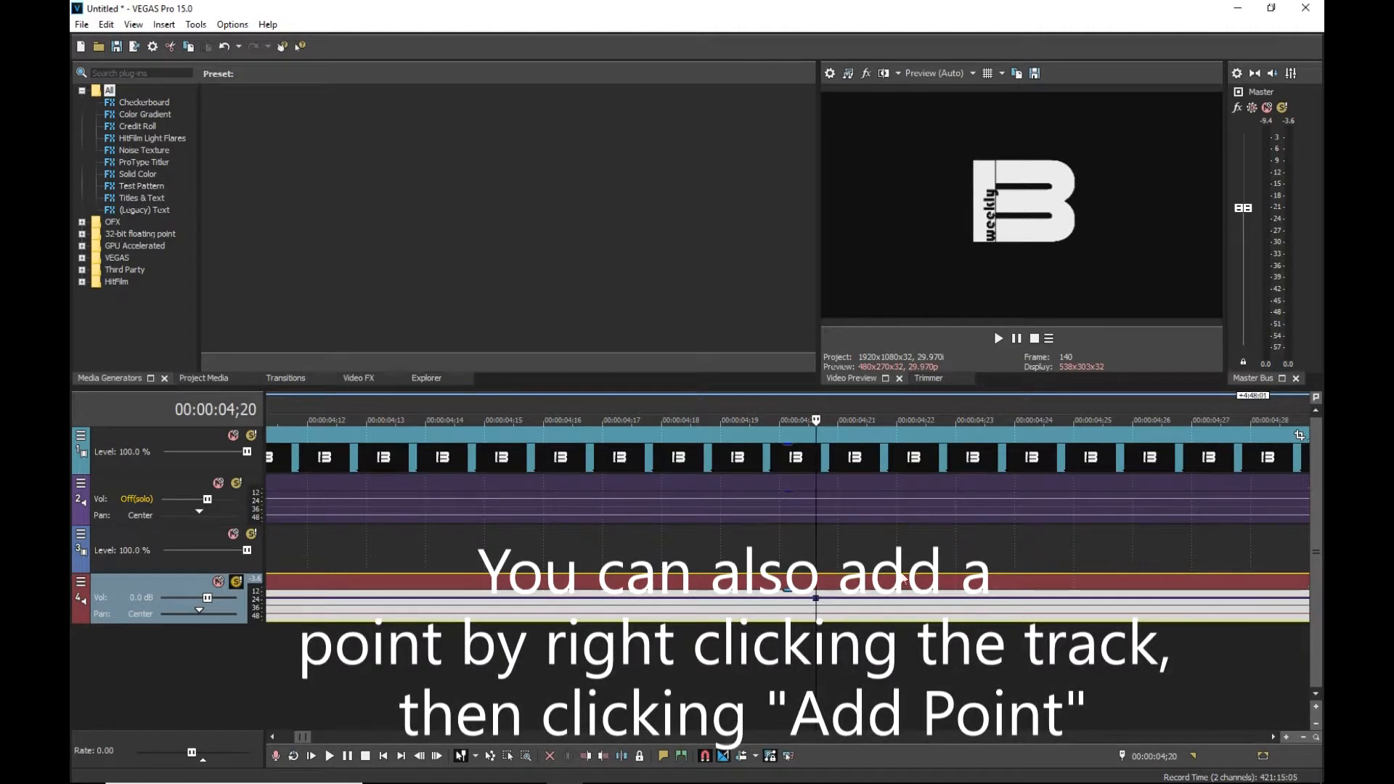
- Add a second envelope point at about 00:00:04;29 and lower the music's volume from there on
scroll(884, 592, down, 3)
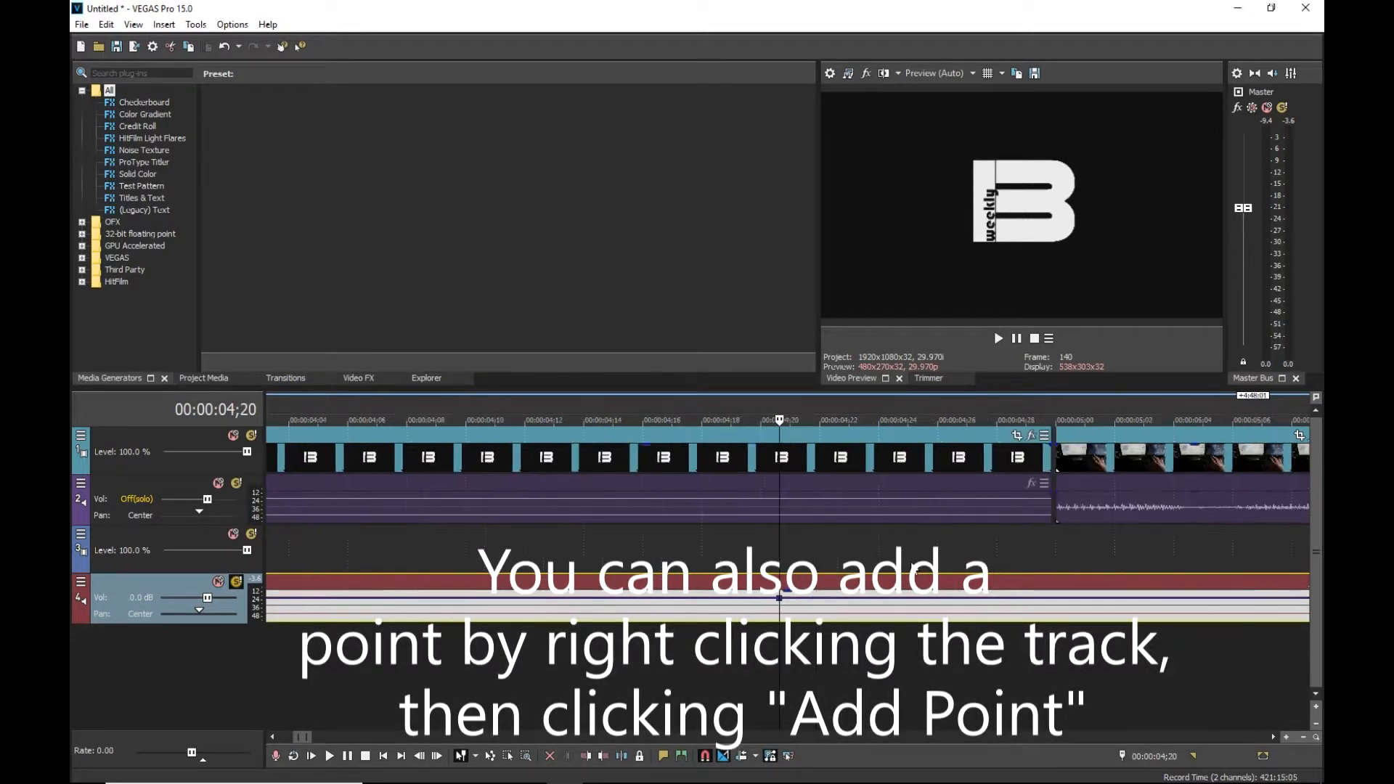
double_click(1034, 599)
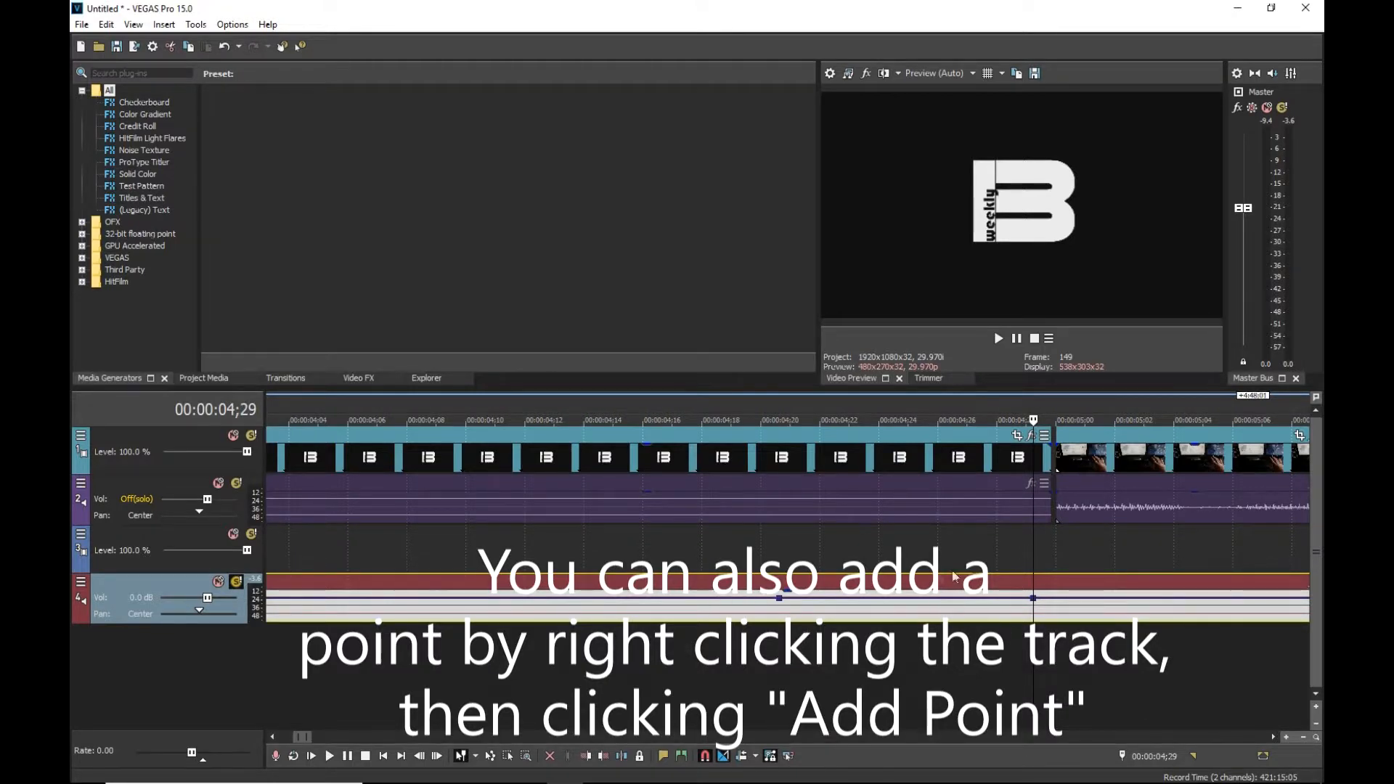
key(backslash)
drag(780, 602, 780, 616)
scroll(934, 597, down, 5)
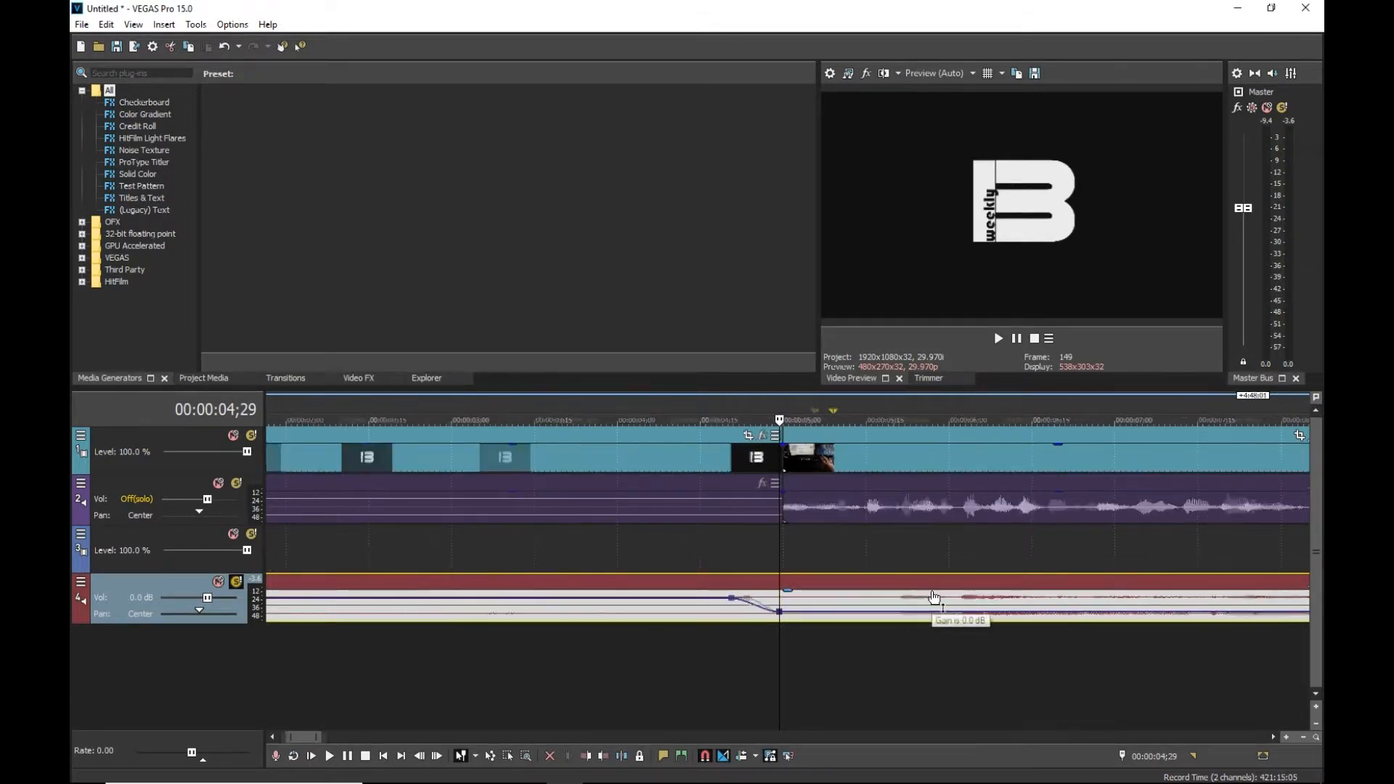
- Play the project from the start with all tracks audible to check the music's volume drop under the voice
scroll(637, 486, down, 4)
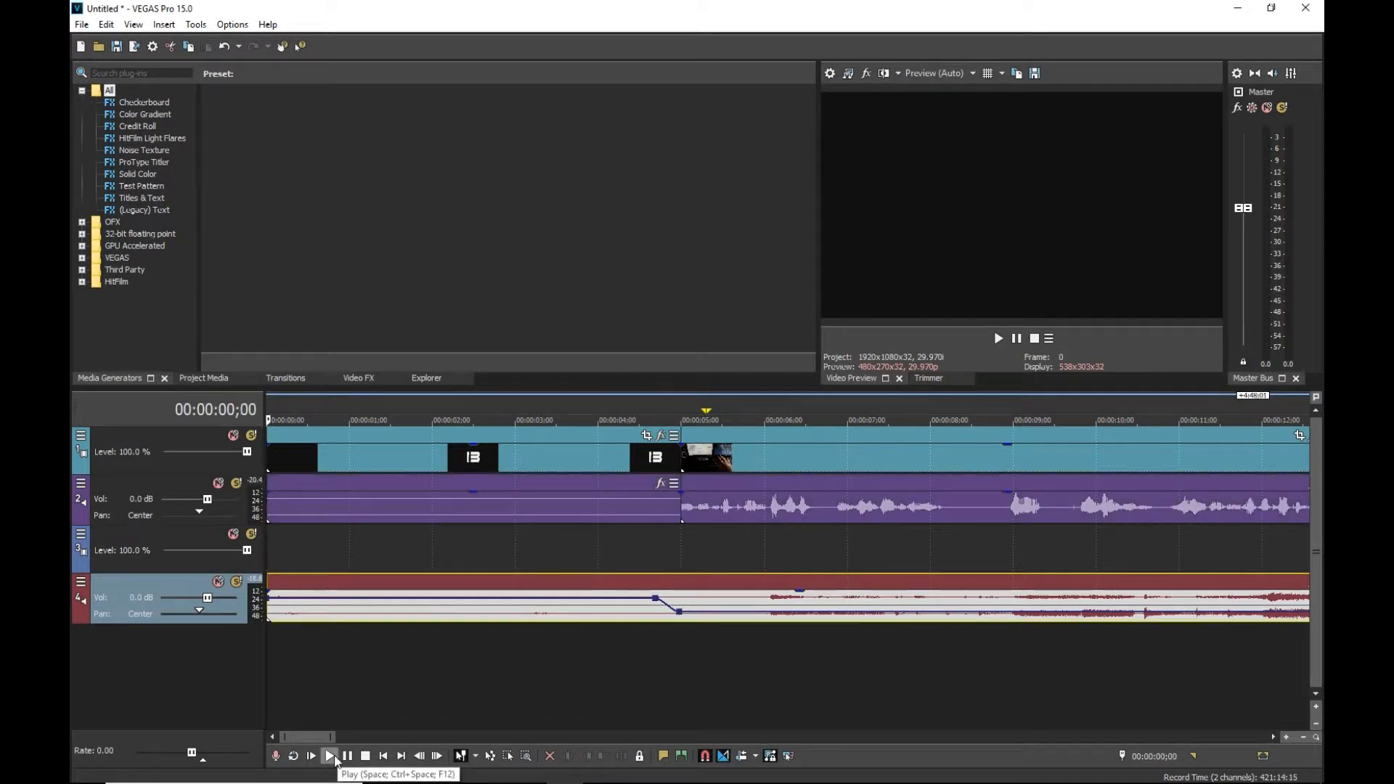
click(333, 757)
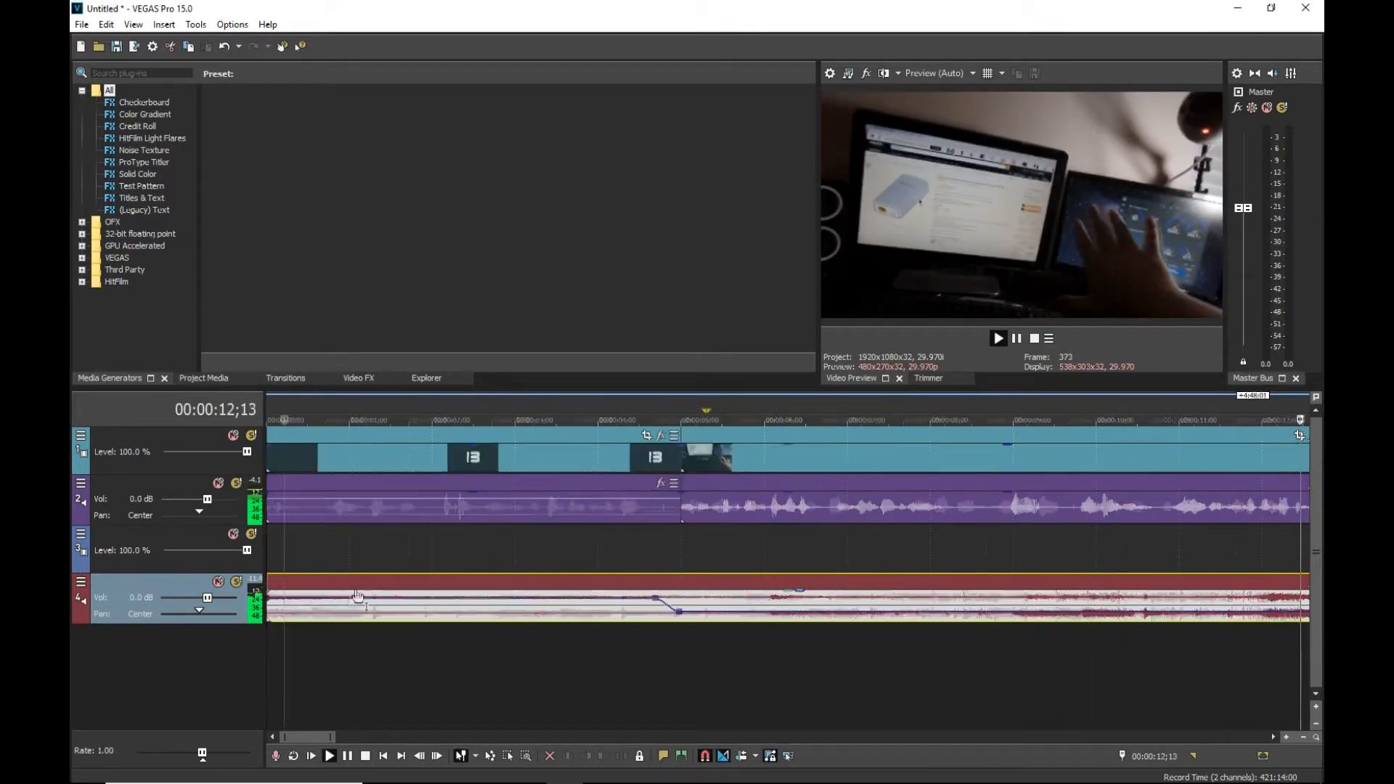
click(347, 756)
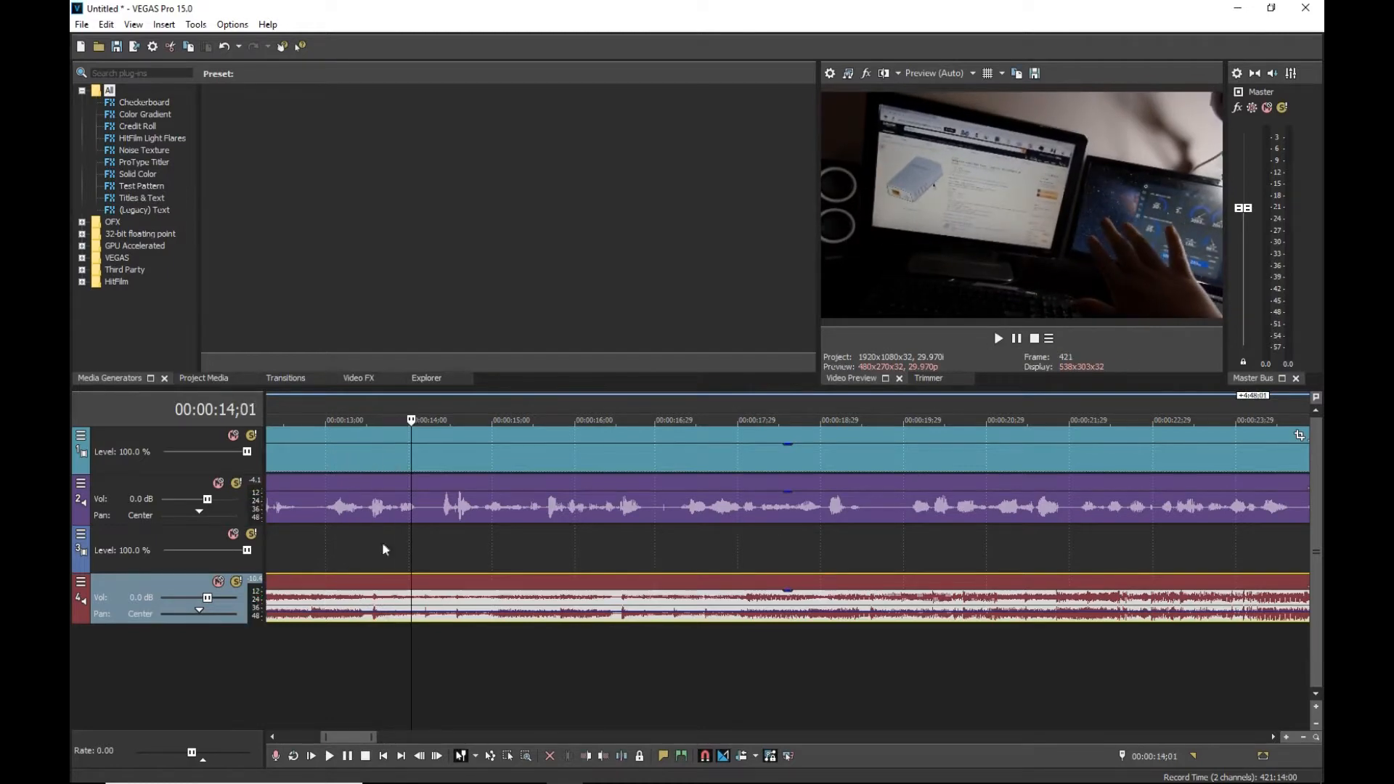
- Add two adjacent music envelope points just after the main video ends, at about 00:04:05;05, and raise the second to restore the volume
scroll(382, 549, down, 10)
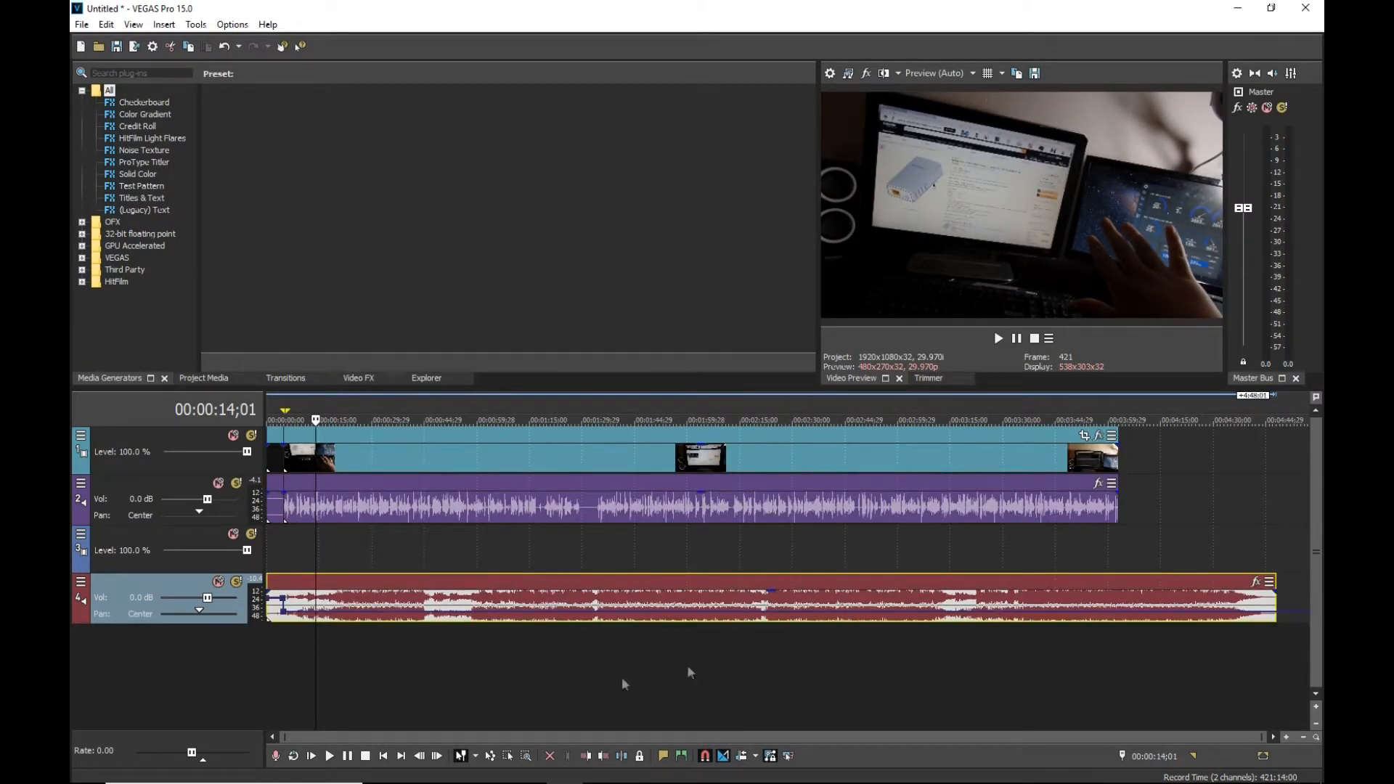
click(1127, 537)
scroll(1180, 563, up, 15)
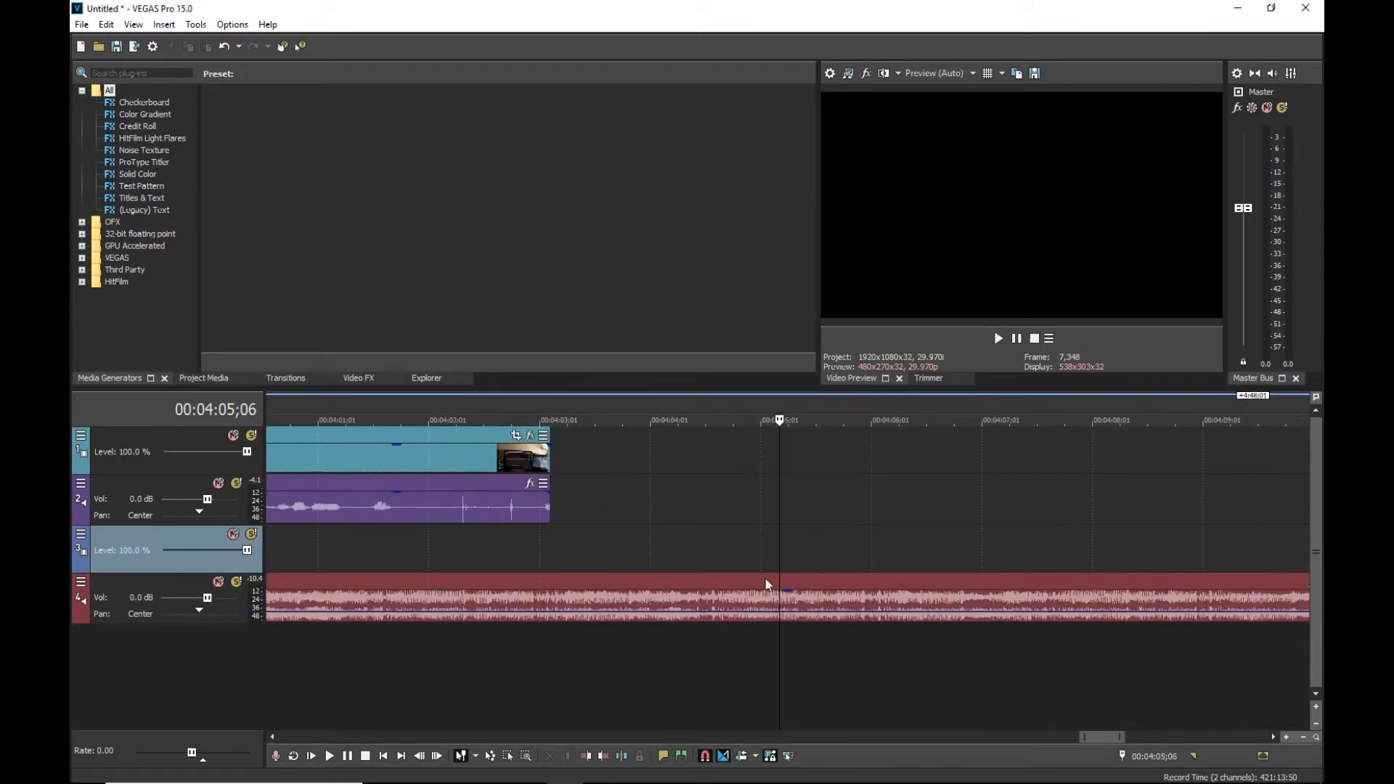
double_click(725, 612)
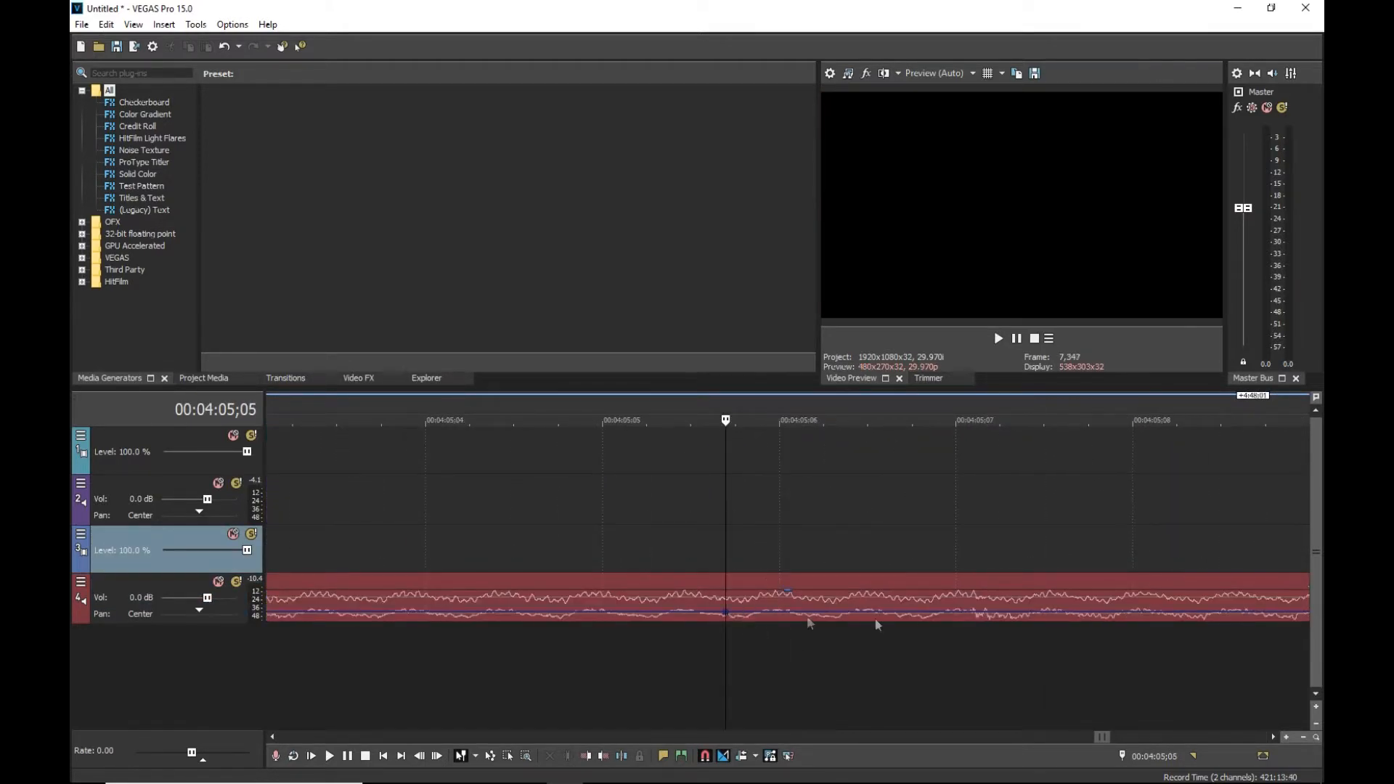
double_click(915, 615)
drag(915, 615, 917, 595)
scroll(906, 642, down, 15)
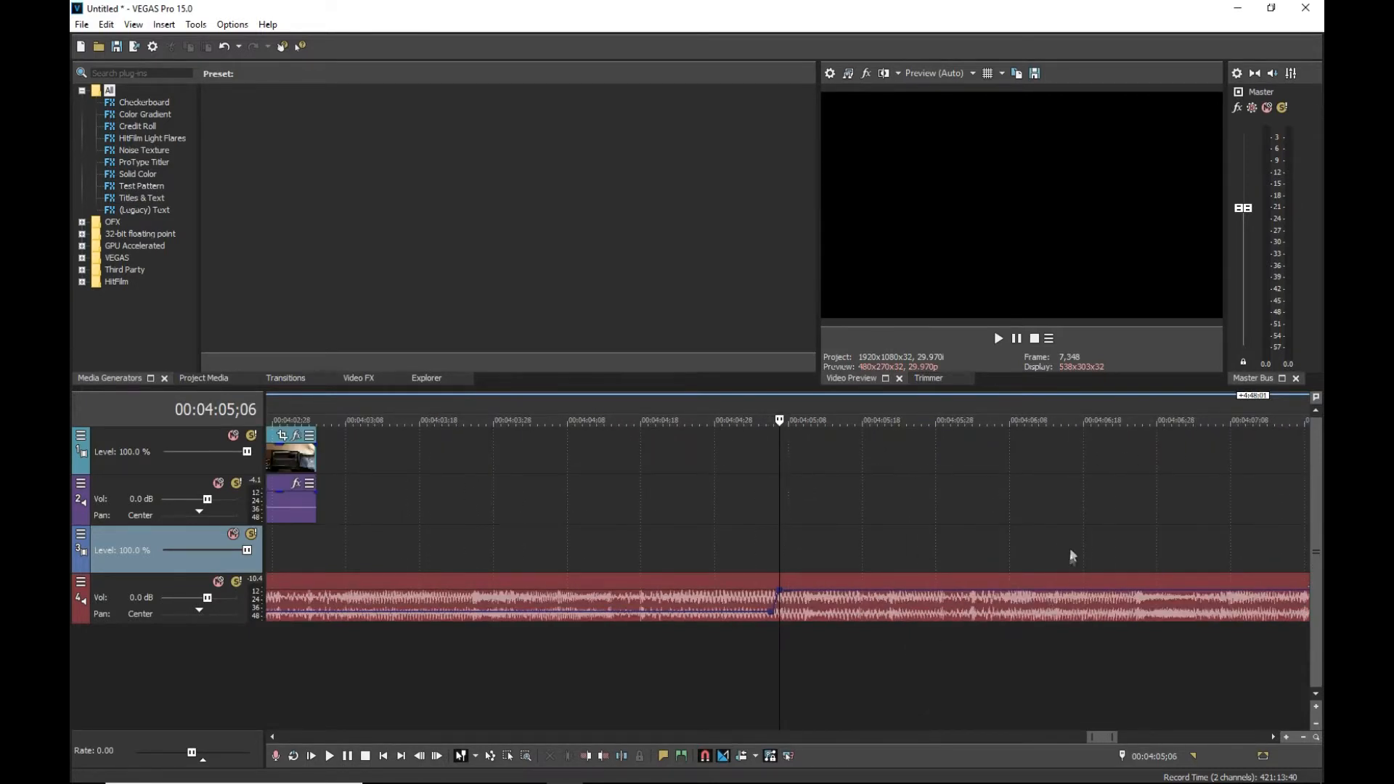
- Raise the final section of the music's volume envelope slightly and extend the end of the music clip to about 00:04:48;02
scroll(1061, 555, right, 15)
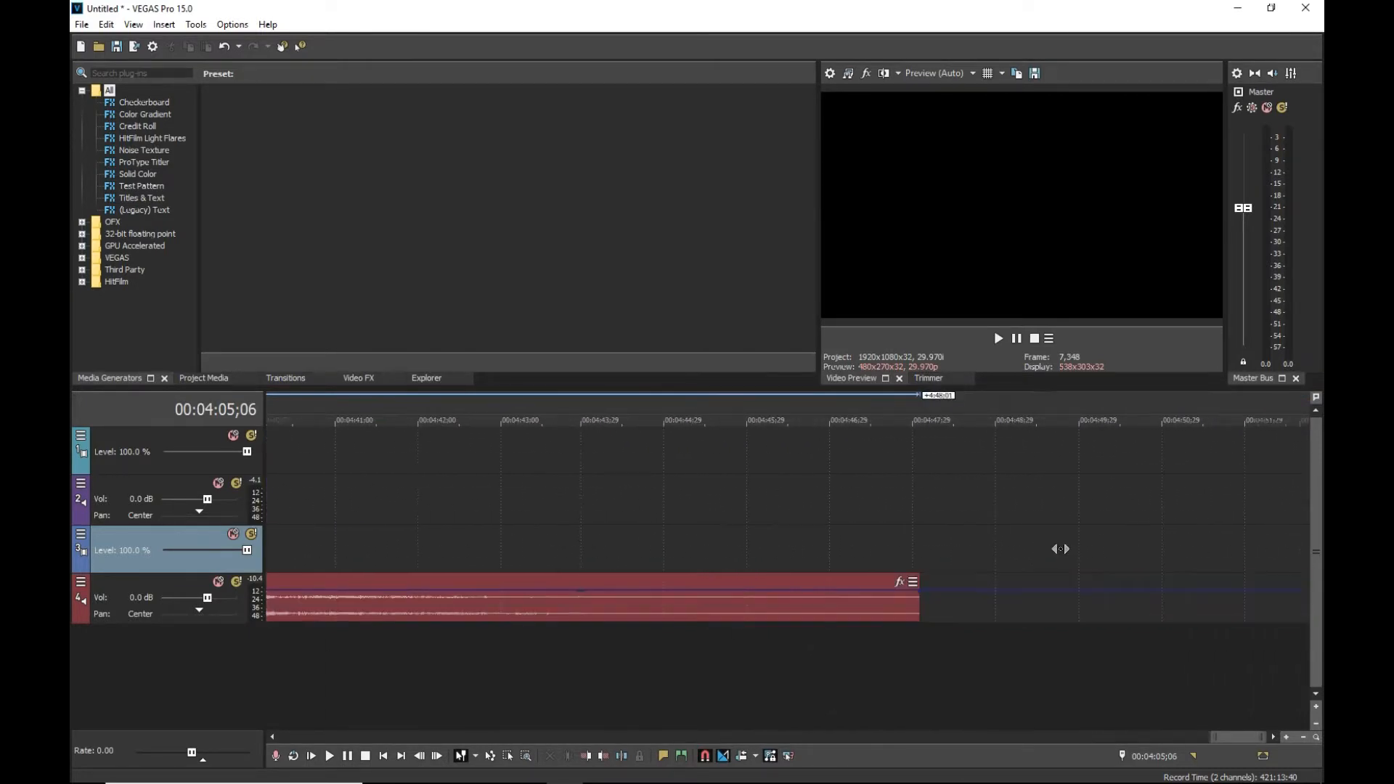
scroll(991, 574, down, 10)
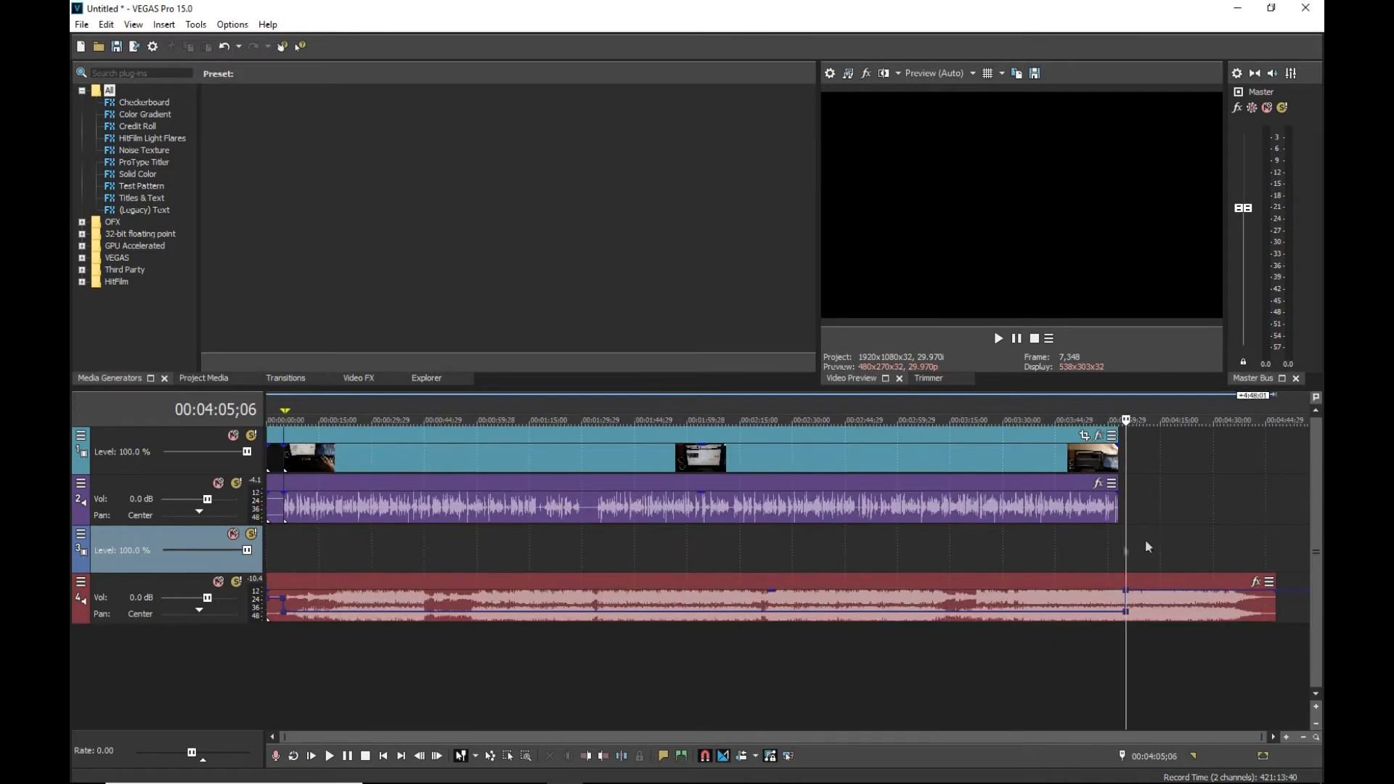
click(1277, 544)
scroll(1257, 542, up, 15)
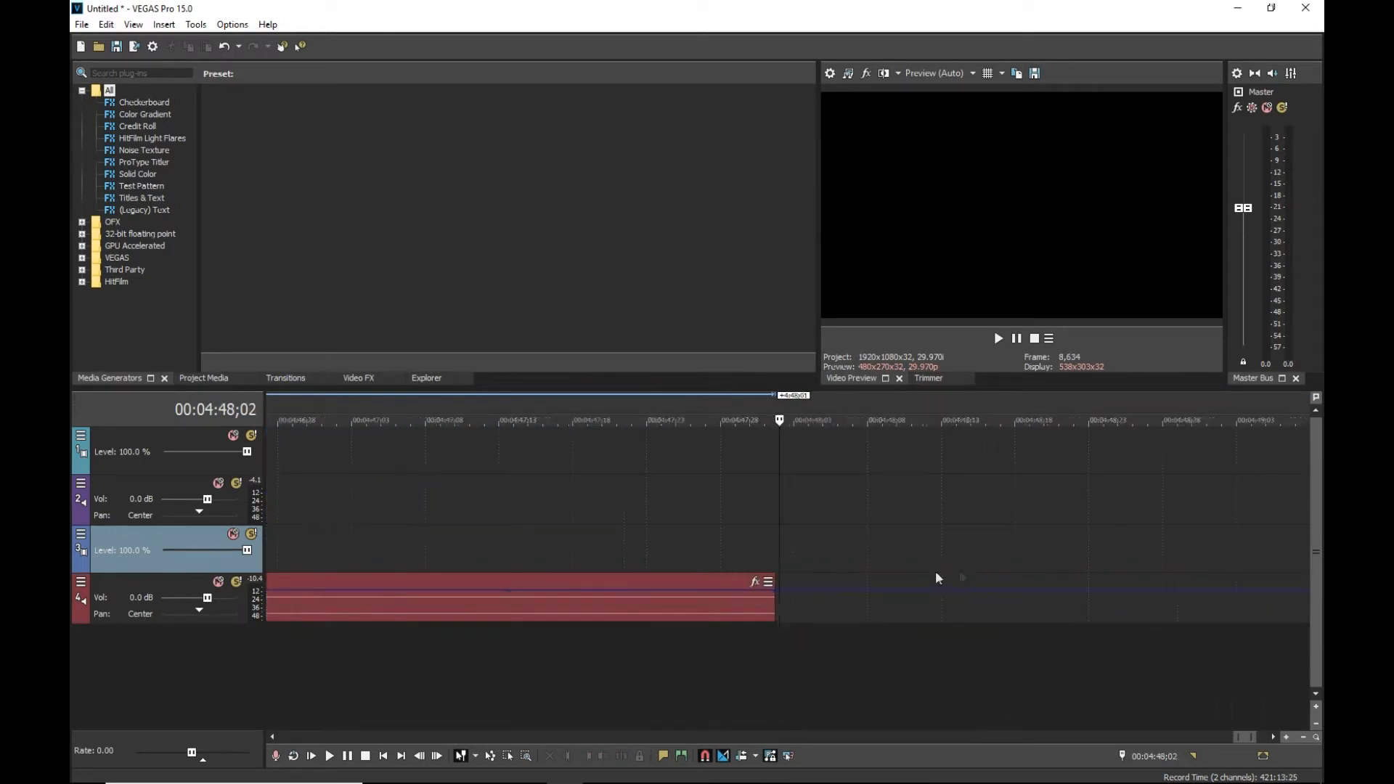
mouse_move(779, 590)
mouse_down()
mouse_move(751, 596)
mouse_move(762, 588)
mouse_up()
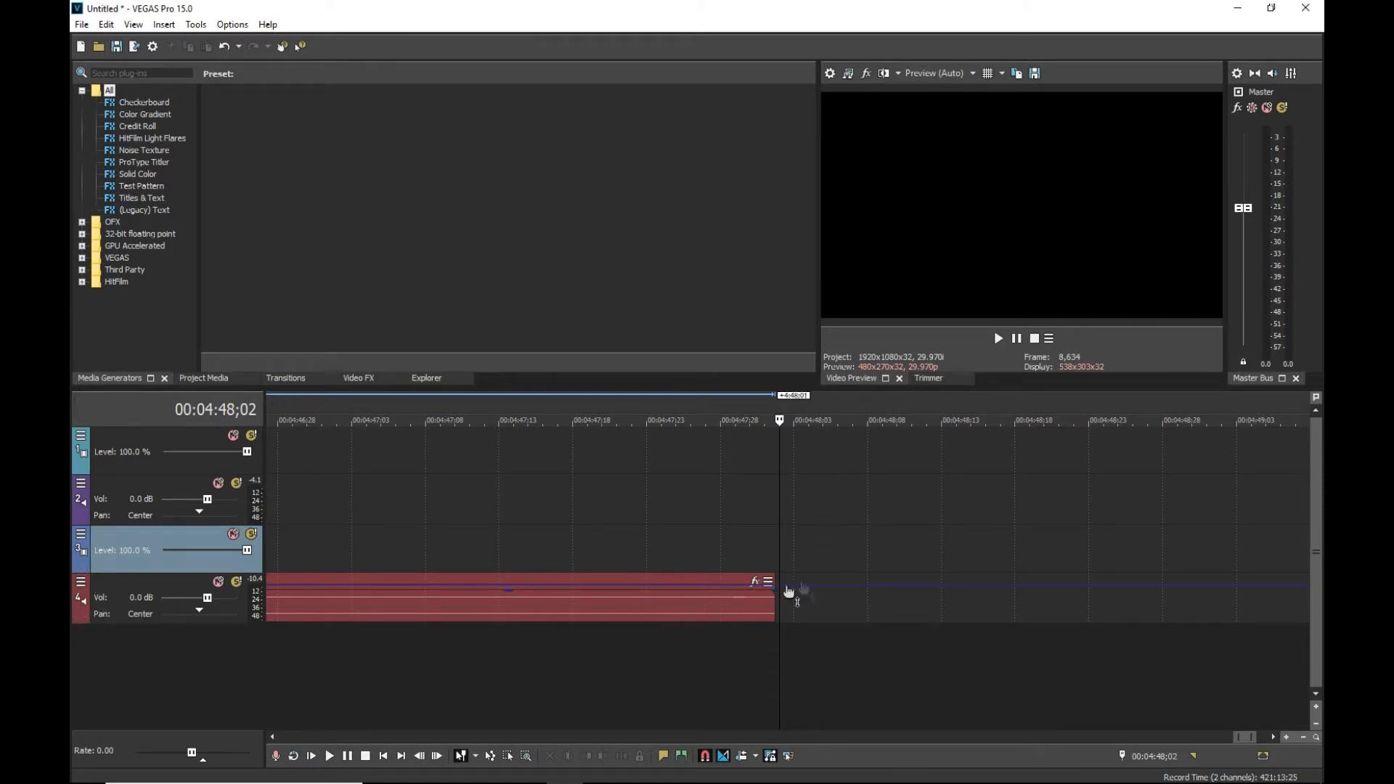
drag(775, 611, 781, 610)
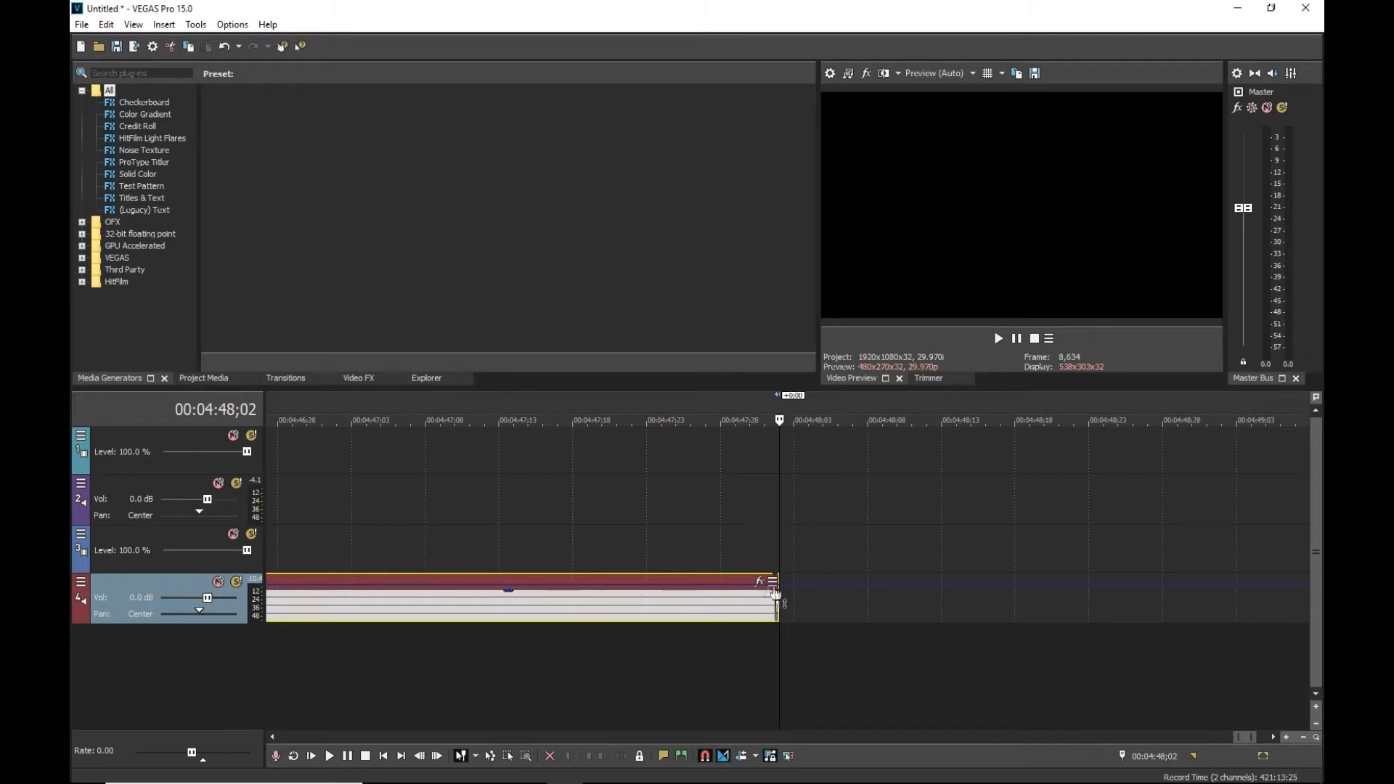
- Add an envelope point near the music's end and fade the clip out from about 00:04:47;23 to its end
click(724, 604)
drag(772, 614, 647, 615)
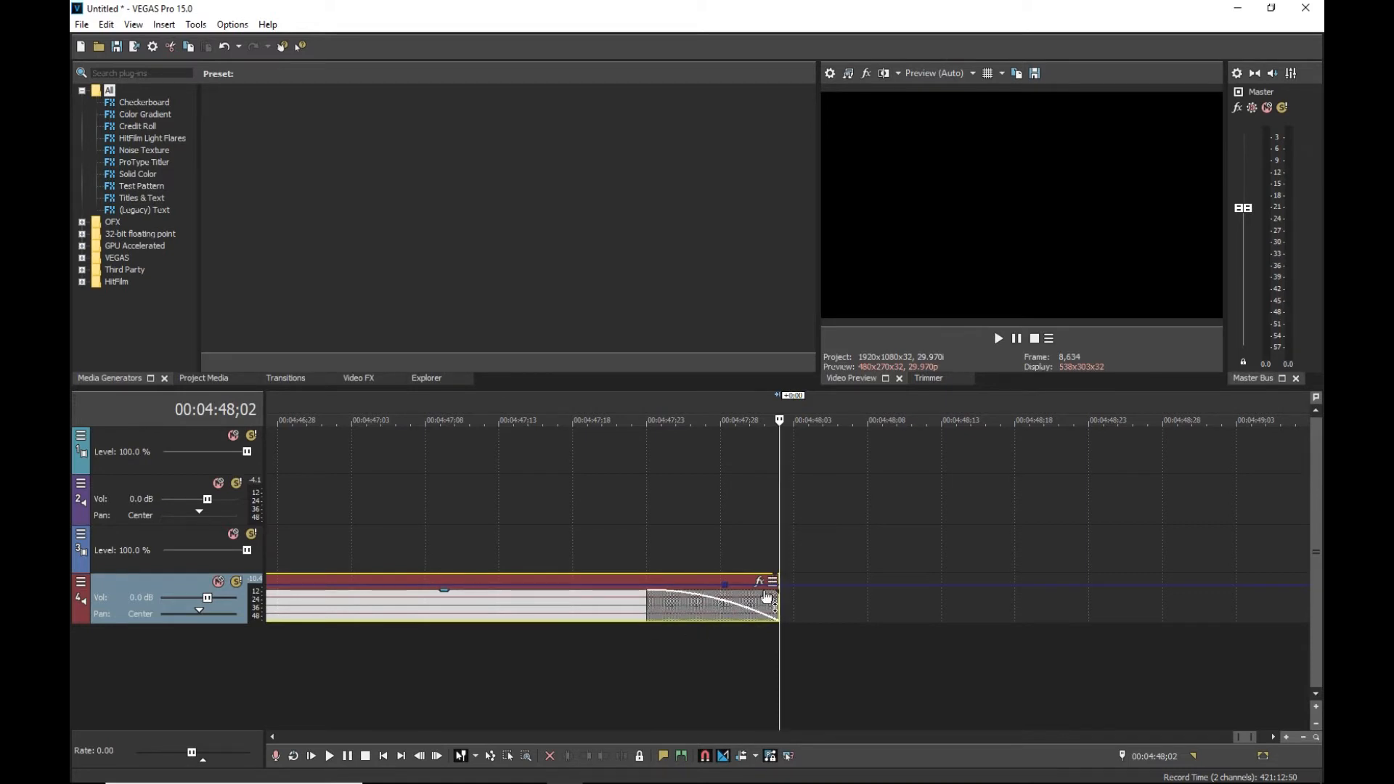
mouse_move(643, 530)
mouse_down()
mouse_move(753, 532)
mouse_move(644, 545)
mouse_up()
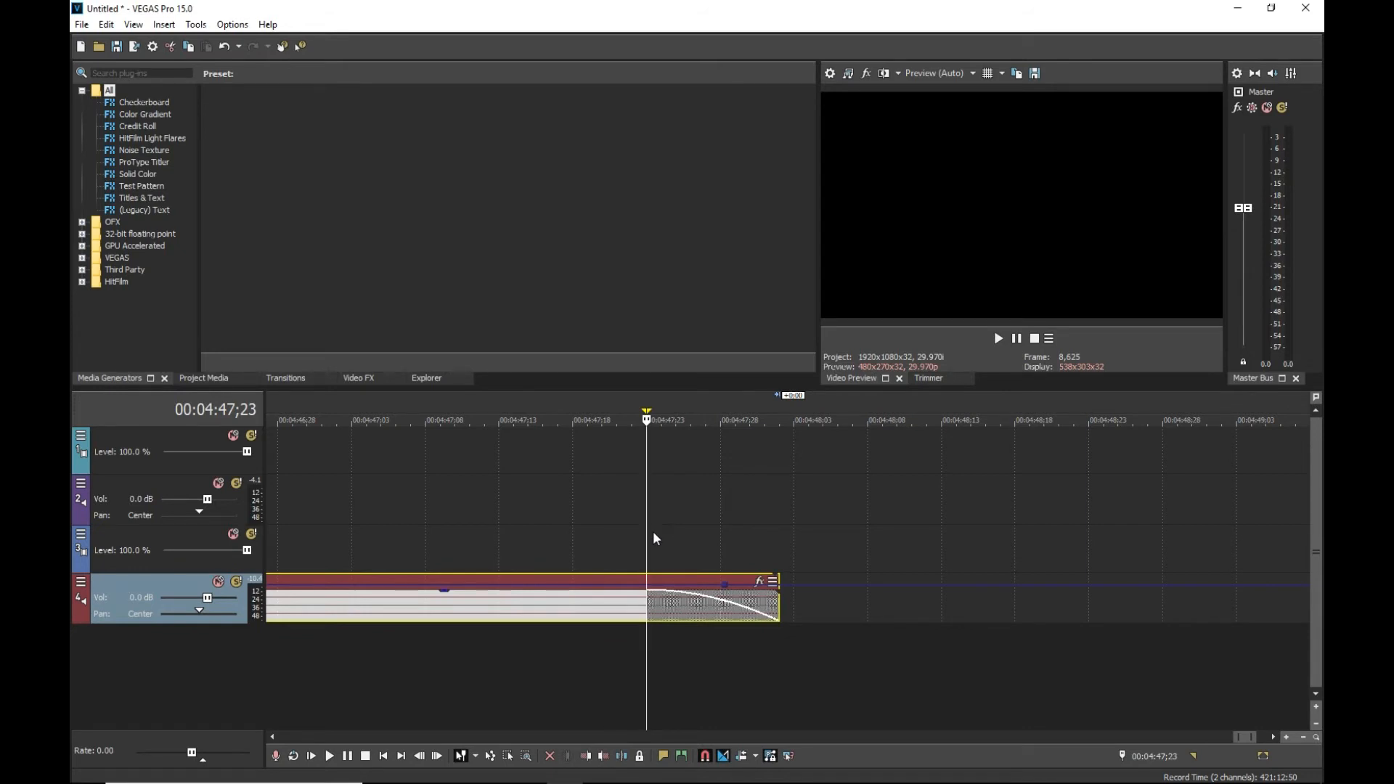
scroll(652, 530, down, 10)
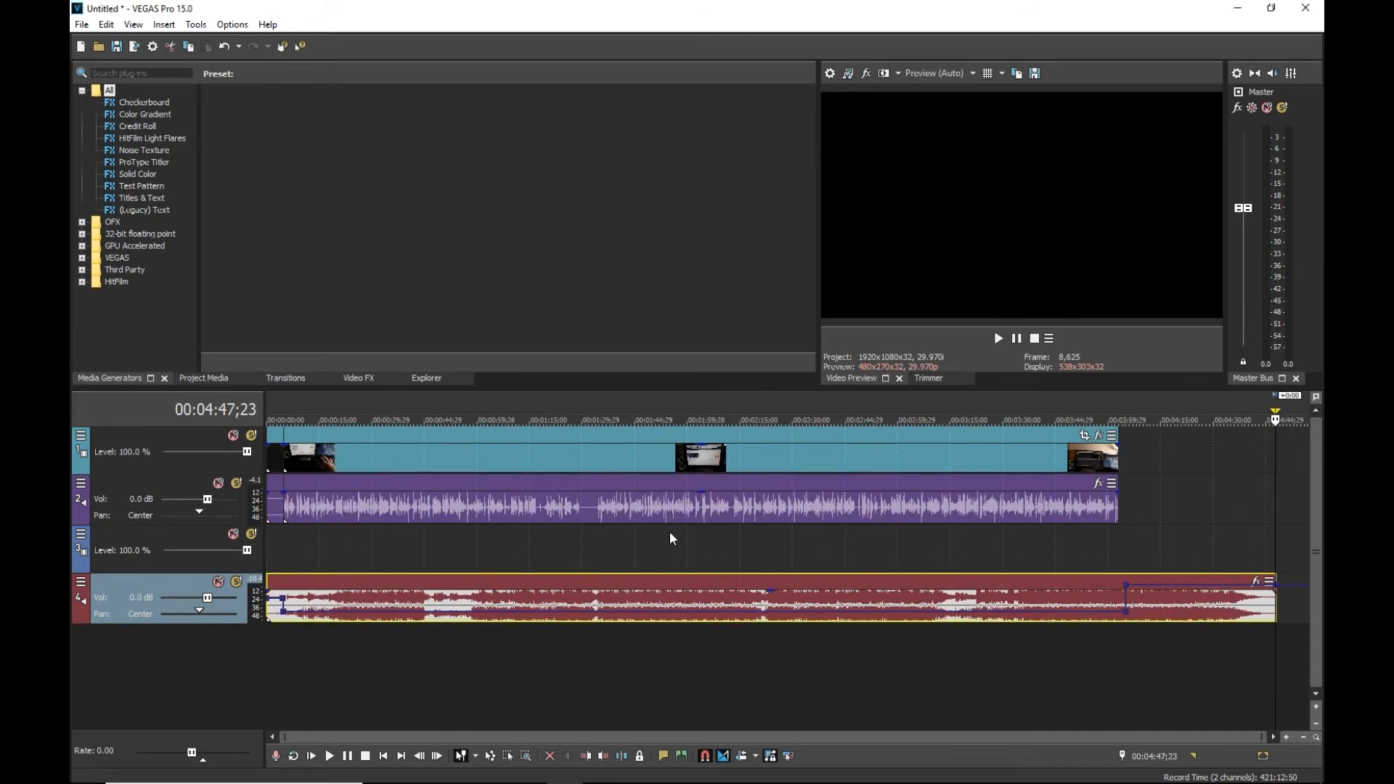